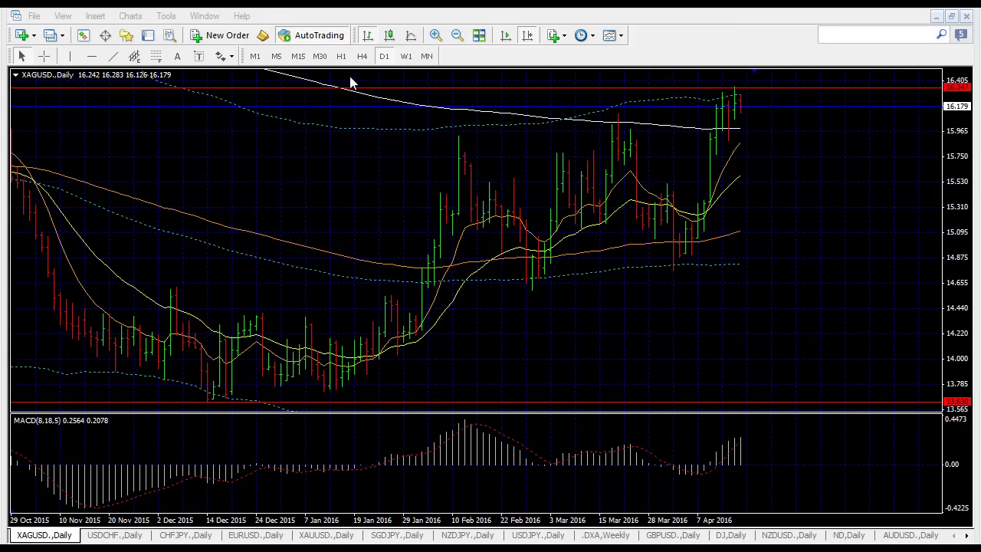
# Step: Review the XAGUSD chart on the weekly and monthly timeframes, returning to weekly with the latest bars in view
pyautogui.click(407, 56)
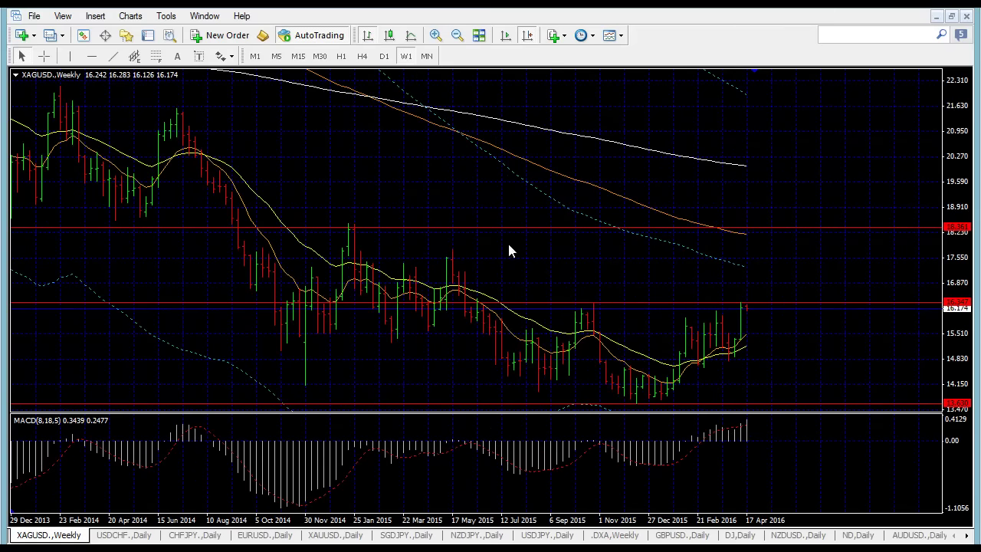
pyautogui.click(427, 56)
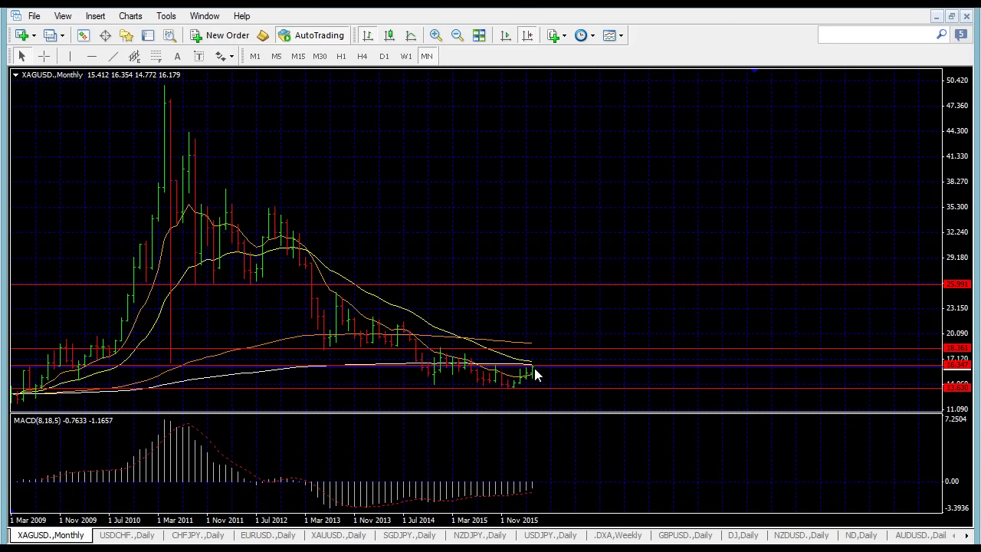
pyautogui.moveTo(536, 373)
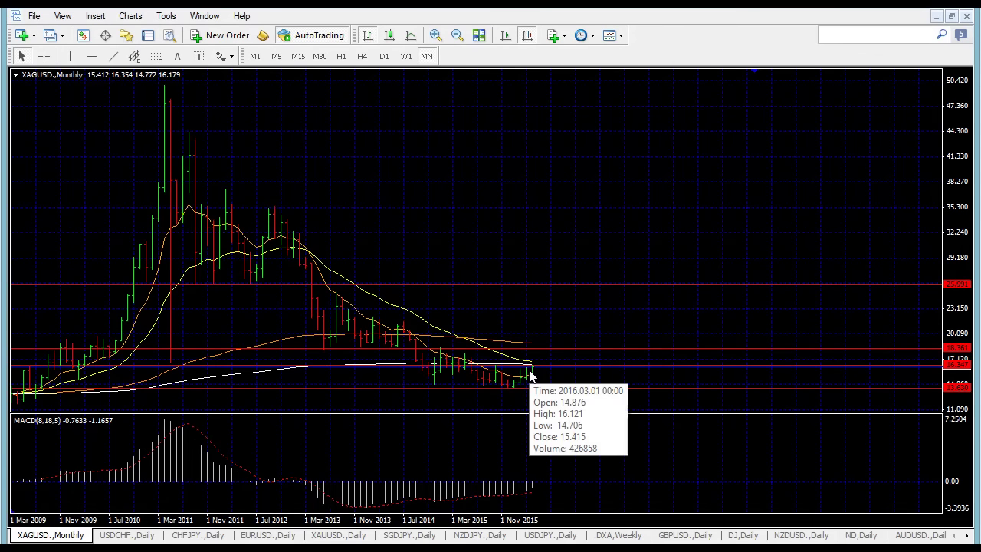
pyautogui.click(407, 56)
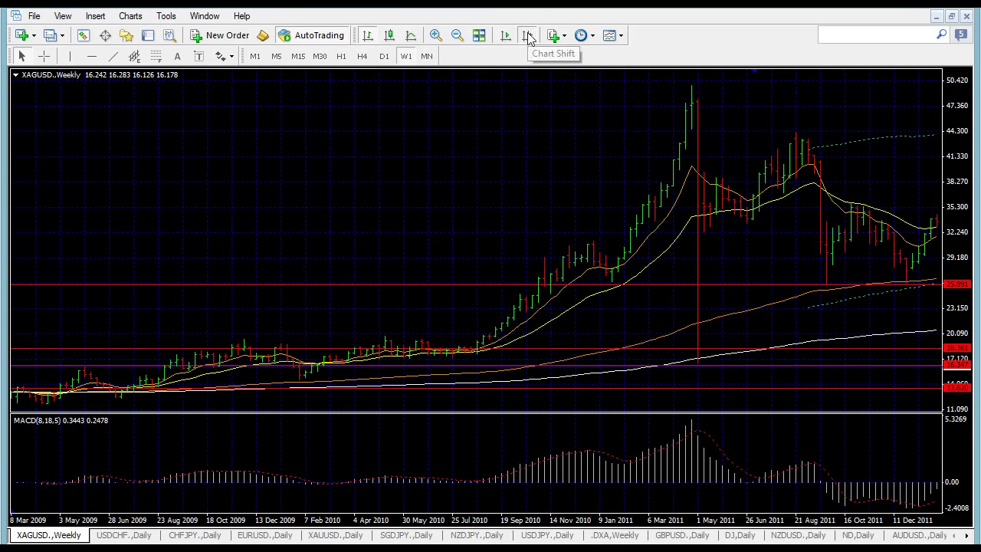
pyautogui.click(529, 36)
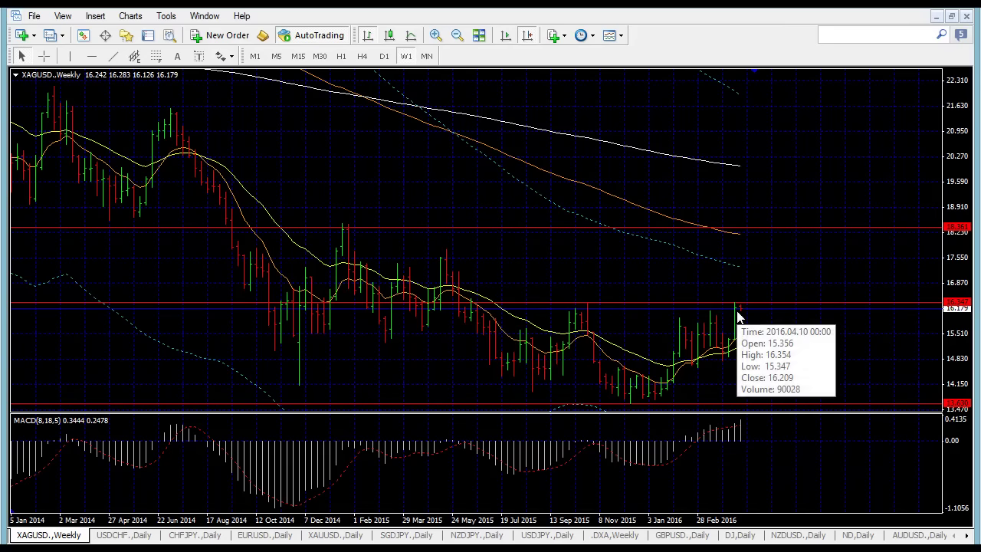
# Step: Show XAGUSD on the daily timeframe and compare the October 2015 high and the latest bars with the upper red horizontal line
pyautogui.click(384, 56)
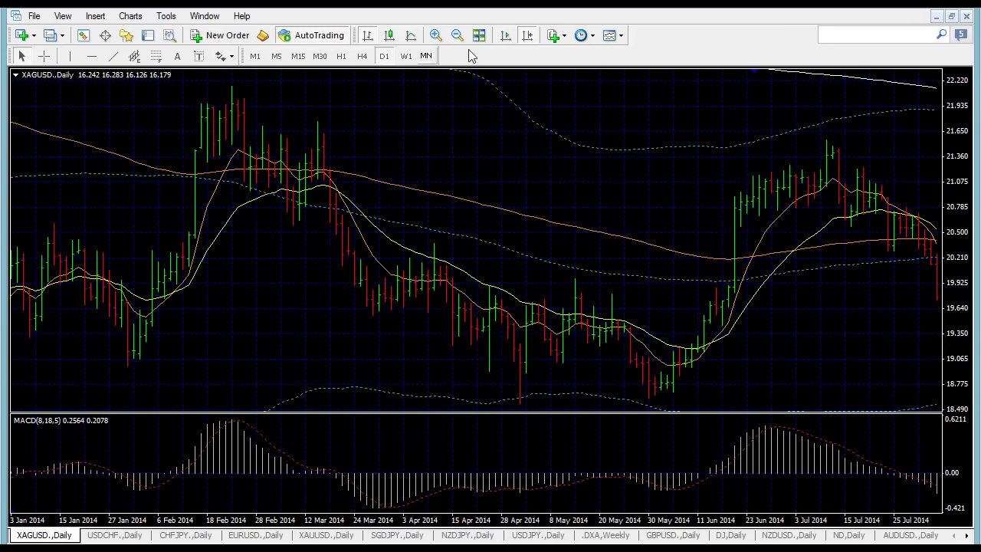
pyautogui.click(528, 35)
pyautogui.scroll(5, 460, 214)
pyautogui.scroll(-2, 429, 169)
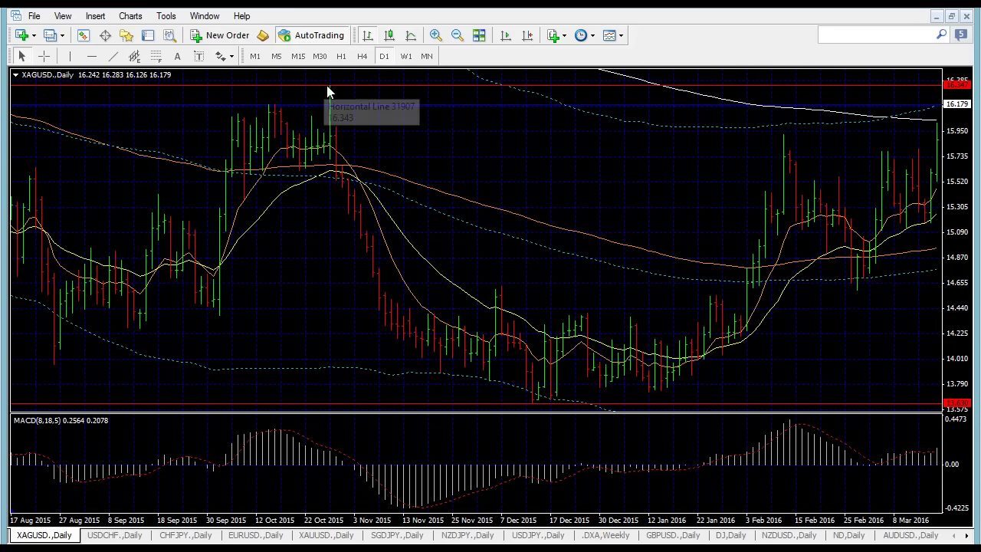
pyautogui.scroll(-3, 341, 178)
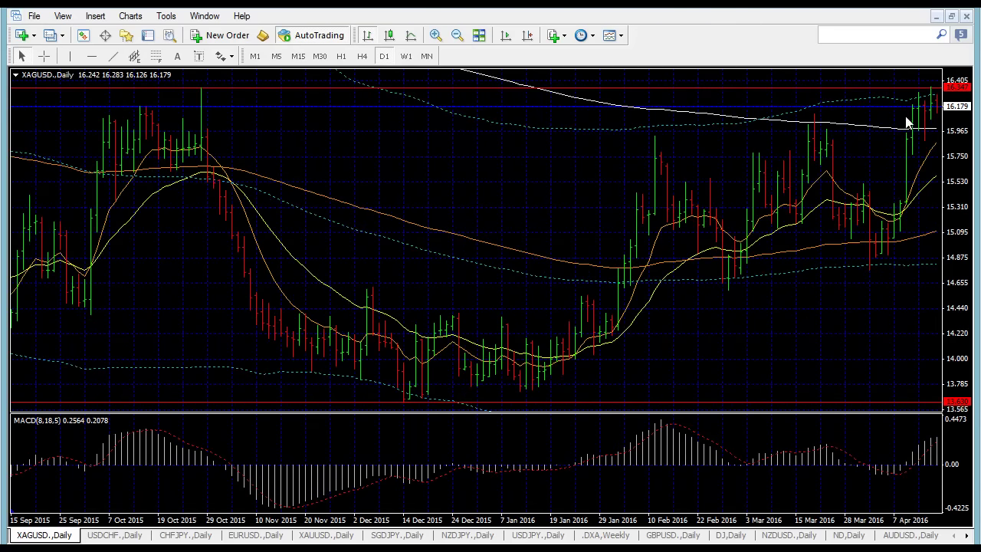
pyautogui.moveTo(922, 98)
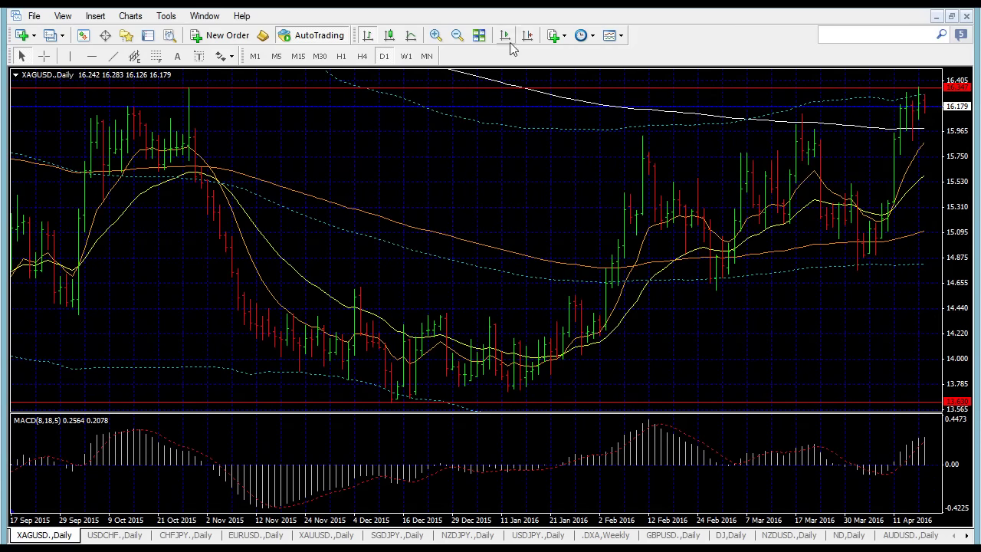
# Step: Widen the XAGUSD daily chart's range and examine the latest bars against the white moving average and the October 2015 high
pyautogui.click(456, 36)
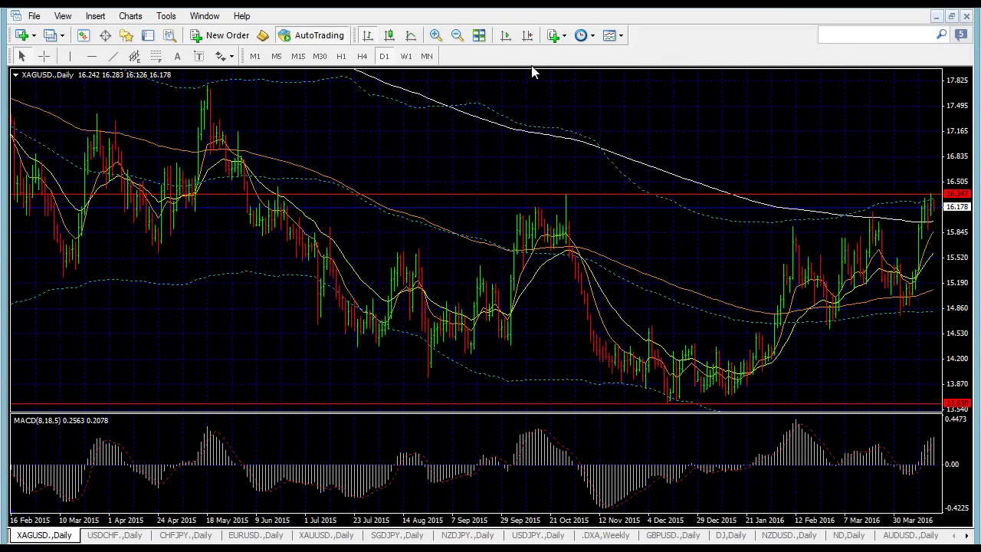
pyautogui.click(527, 35)
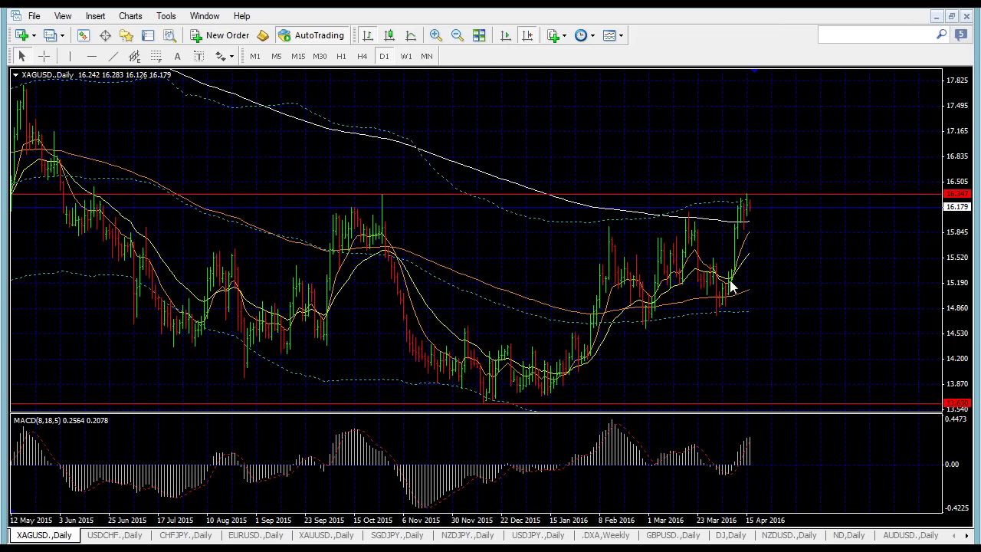
pyautogui.moveTo(735, 227)
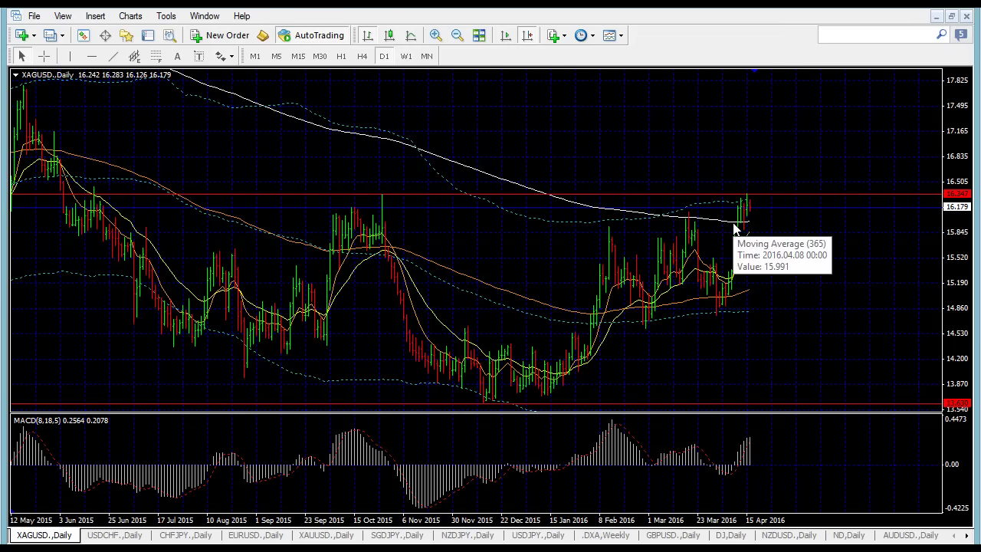
pyautogui.moveTo(751, 212)
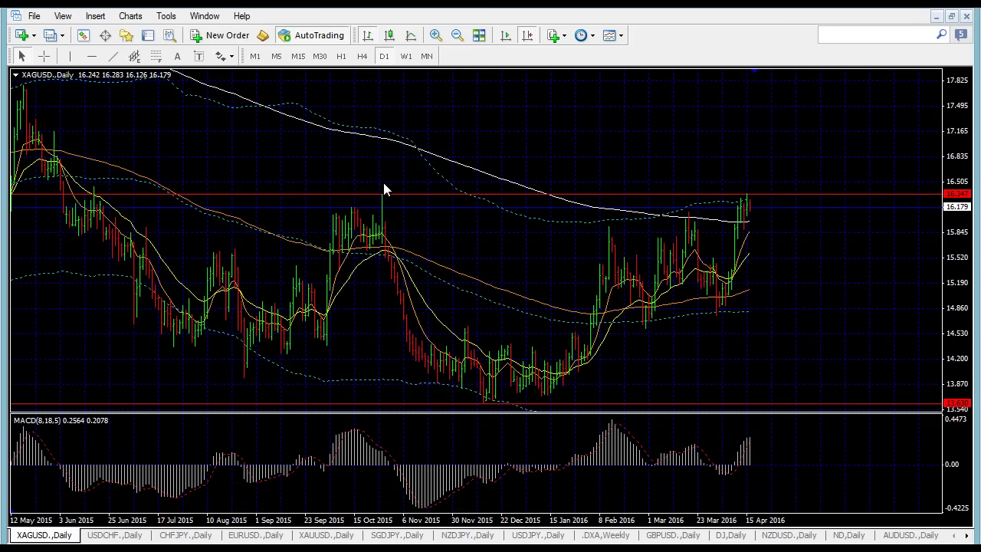
pyautogui.moveTo(381, 200)
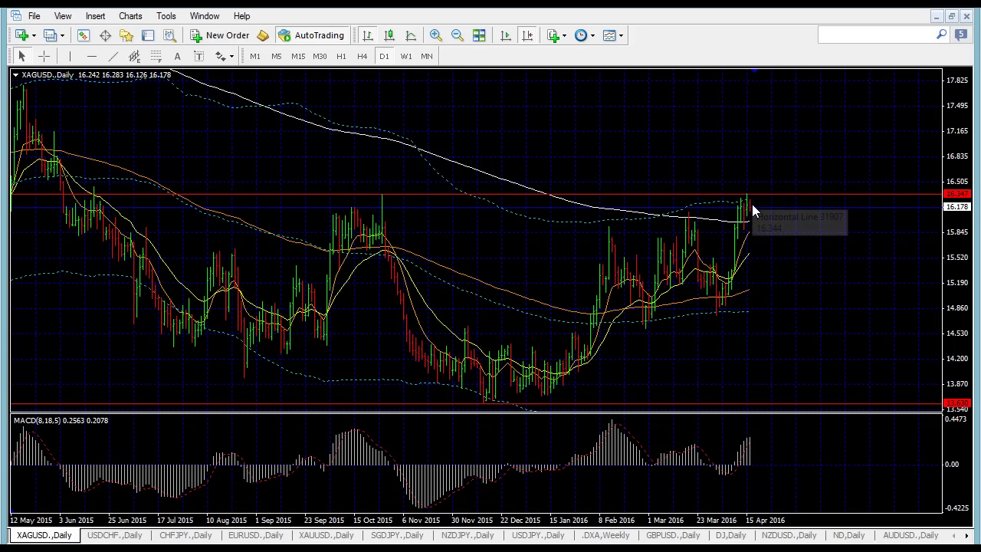
# Step: Inspect the XAGUSD daily chart at closer magnifications, ending on a wide view that includes the latest bars
pyautogui.click(437, 36)
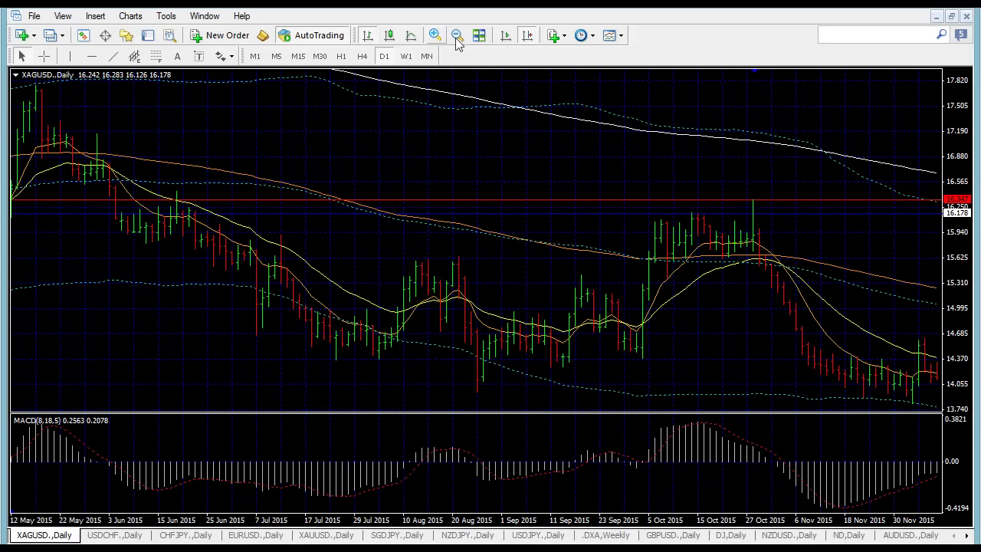
pyautogui.click(528, 35)
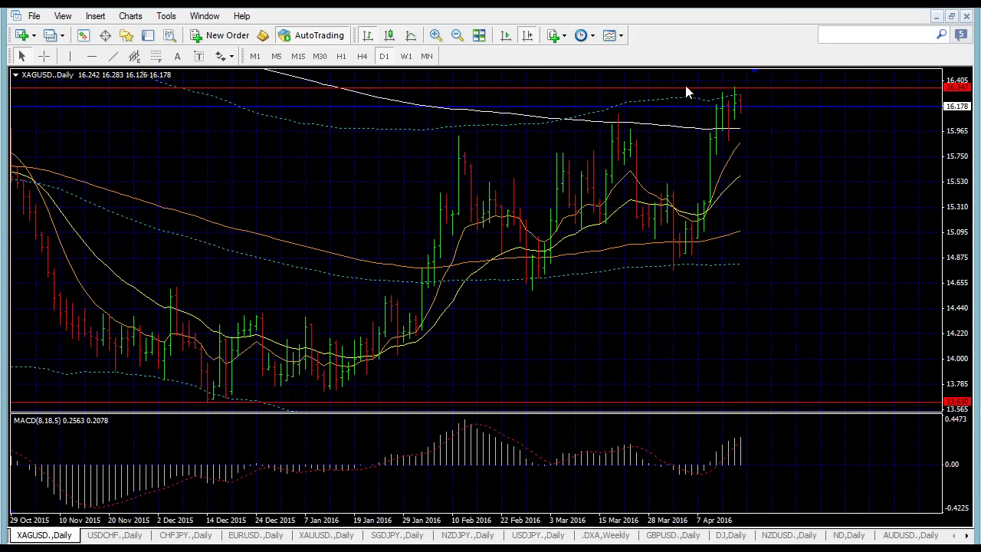
pyautogui.click(436, 35)
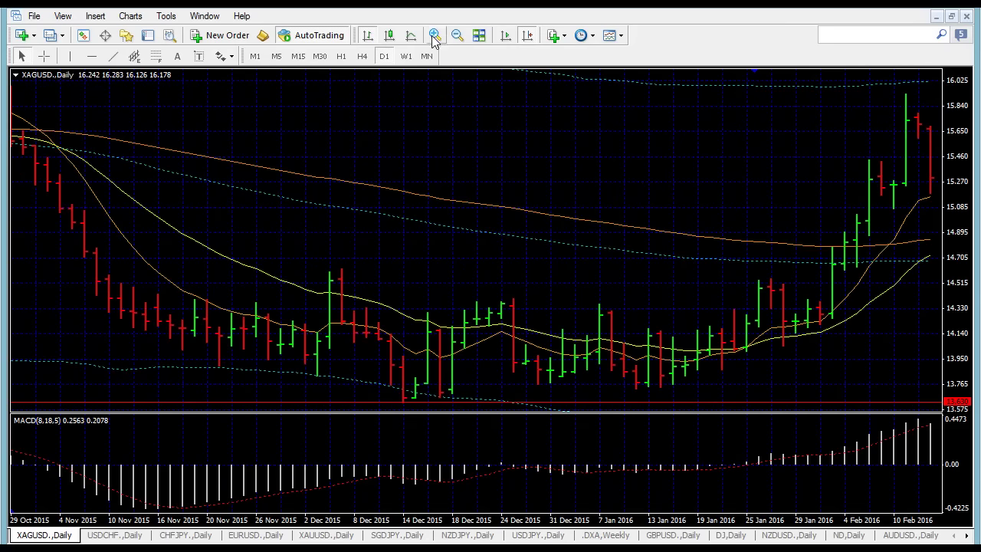
pyautogui.click(459, 35)
pyautogui.moveTo(417, 141); pyautogui.dragTo(289, 164)
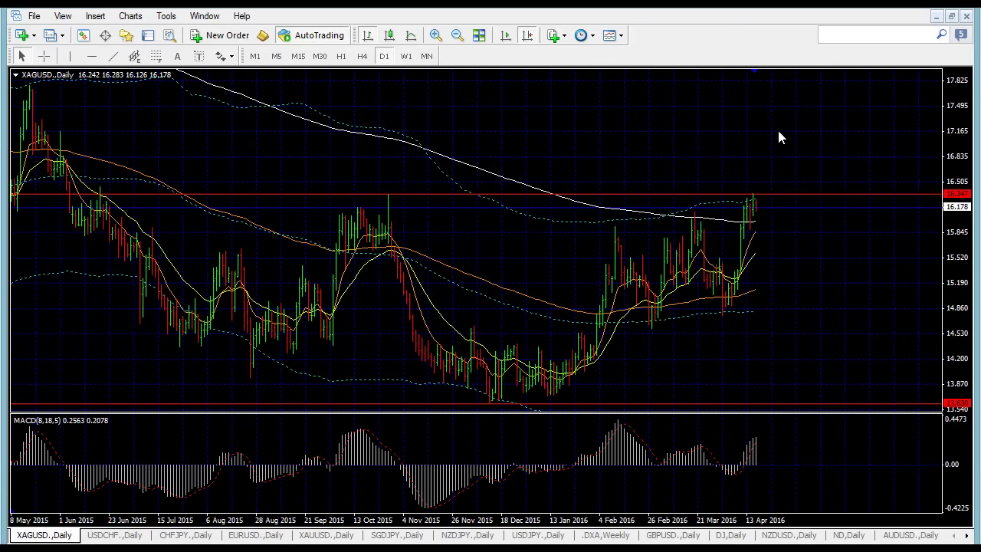
# Step: Switch XAGUSD to the weekly timeframe and magnify its most recent bars
pyautogui.click(406, 56)
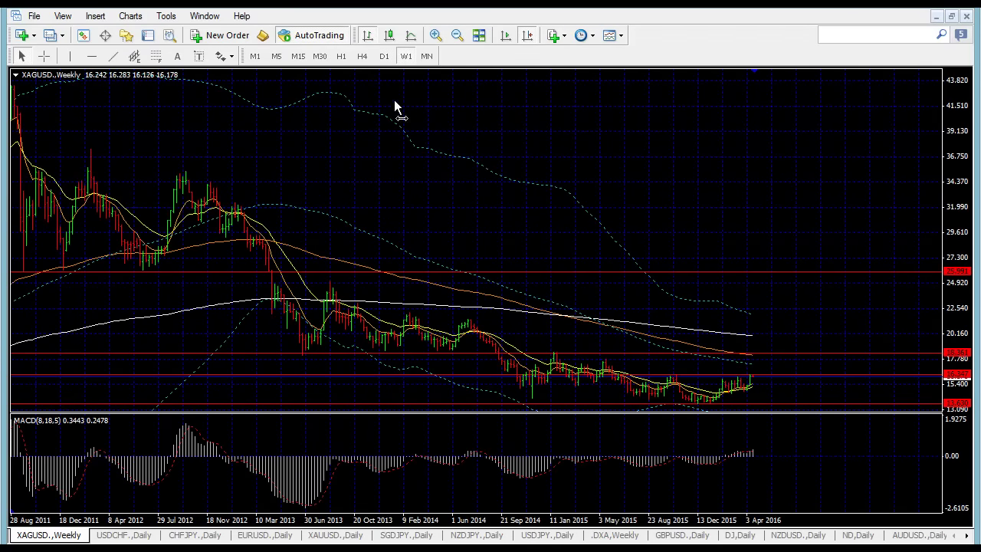
pyautogui.click(434, 36)
pyautogui.click(528, 35)
pyautogui.click(528, 36)
# Step: Switch XAGUSD to the monthly timeframe and examine the latest bars at maximum magnification
pyautogui.click(426, 57)
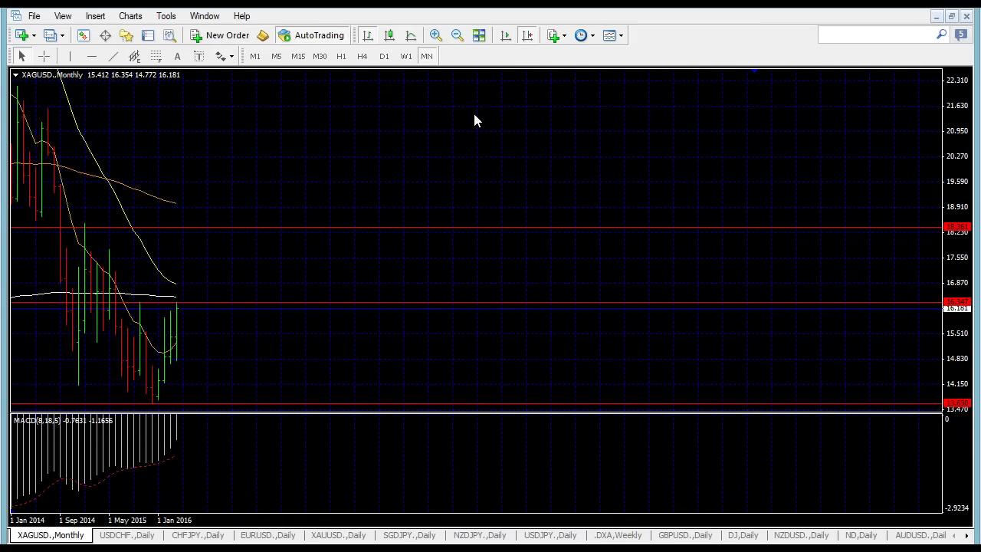
pyautogui.click(436, 36)
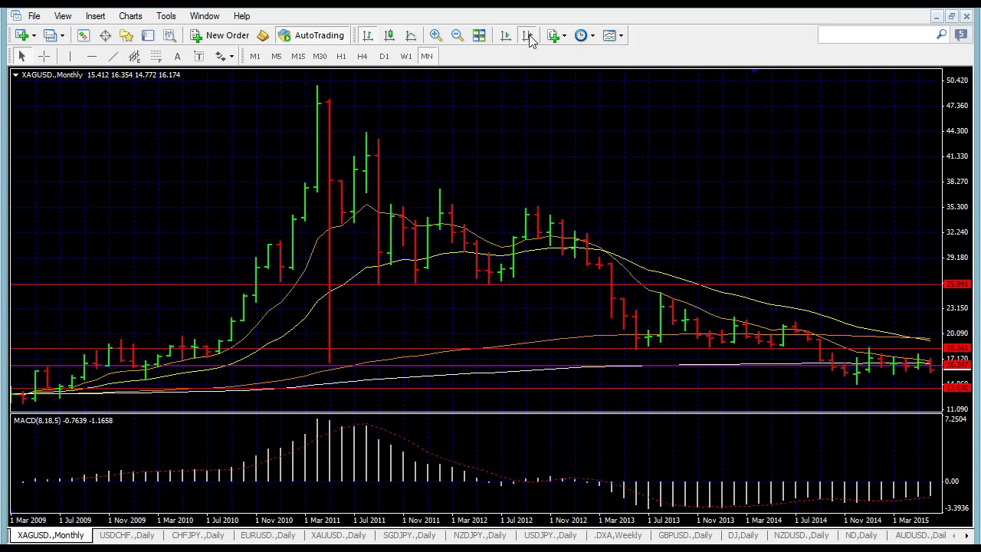
pyautogui.click(528, 35)
pyautogui.click(434, 35)
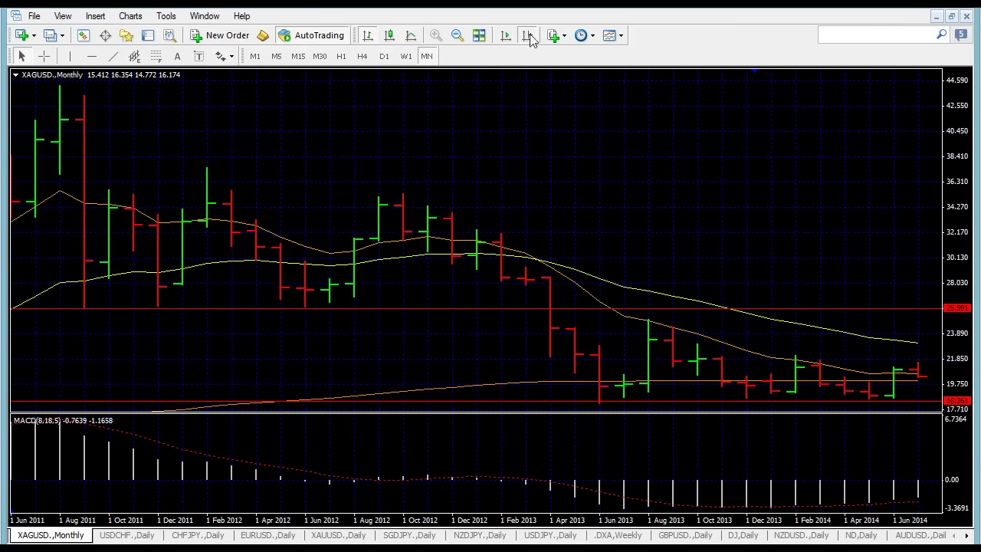
pyautogui.click(528, 35)
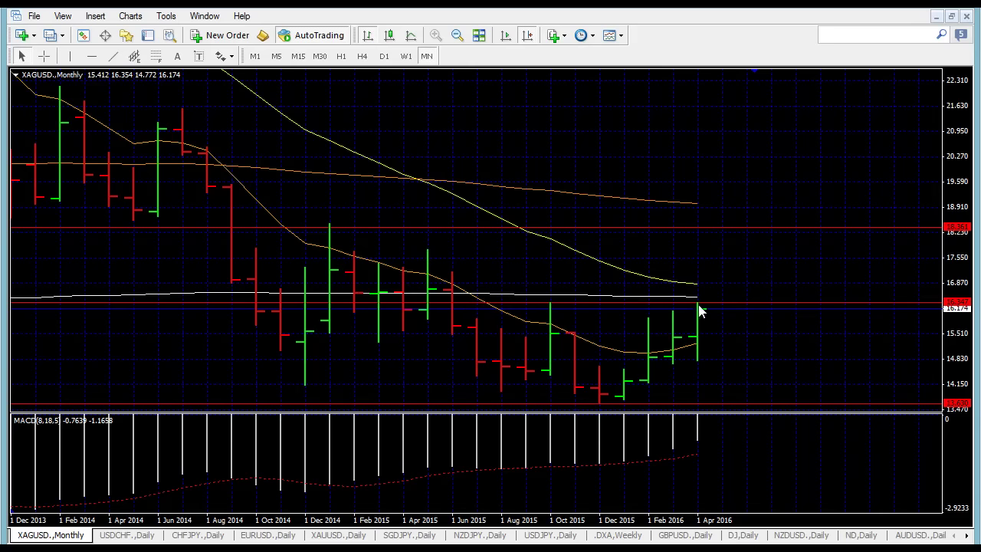
# Step: Return XAGUSD to the weekly timeframe at reduced magnification and examine the latest bars against the overhead indicator lines
pyautogui.click(406, 57)
pyautogui.click(531, 36)
pyautogui.click(456, 36)
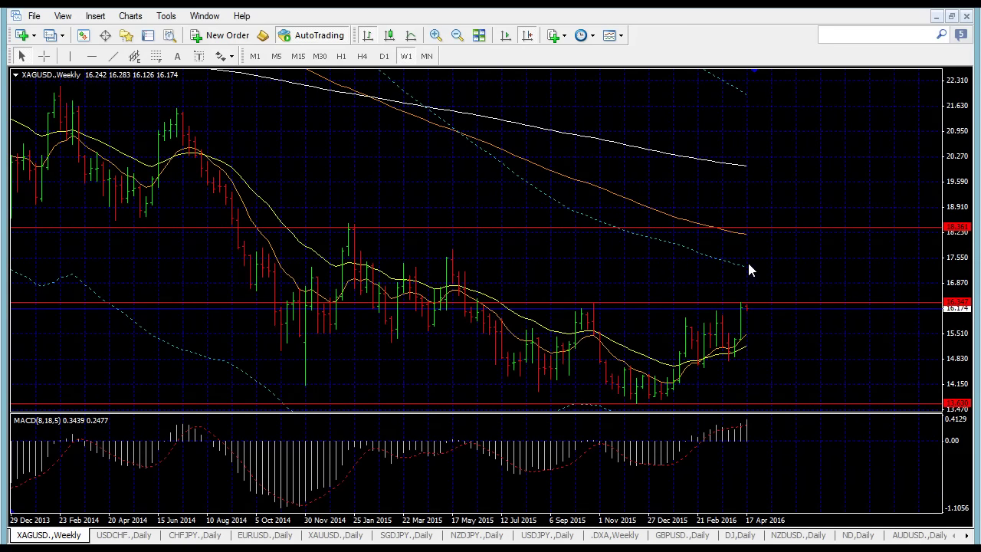
pyautogui.moveTo(747, 275)
pyautogui.moveTo(753, 309)
# Step: Open the USDCHF daily chart and magnify the latest bars near the white moving average
pyautogui.click(123, 535)
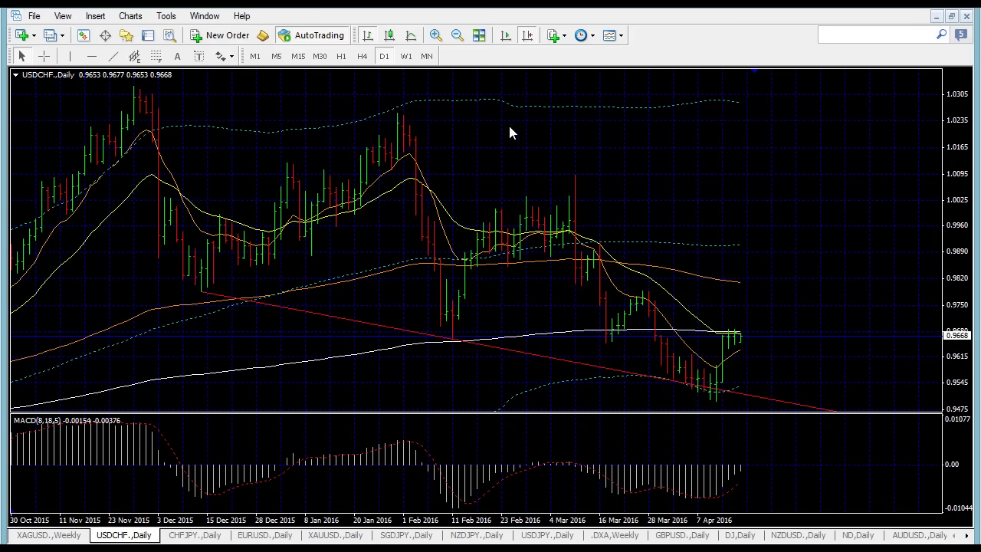
pyautogui.click(436, 35)
pyautogui.click(527, 39)
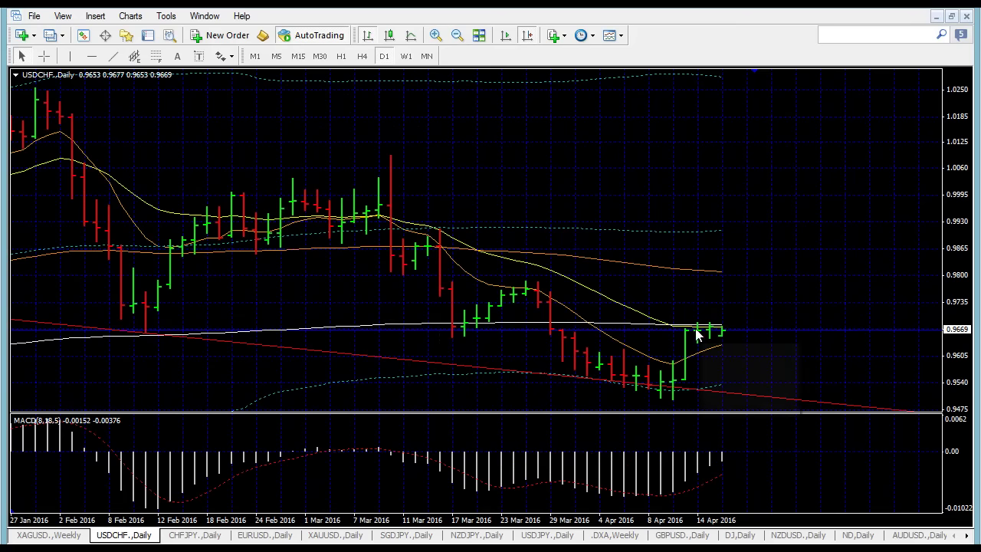
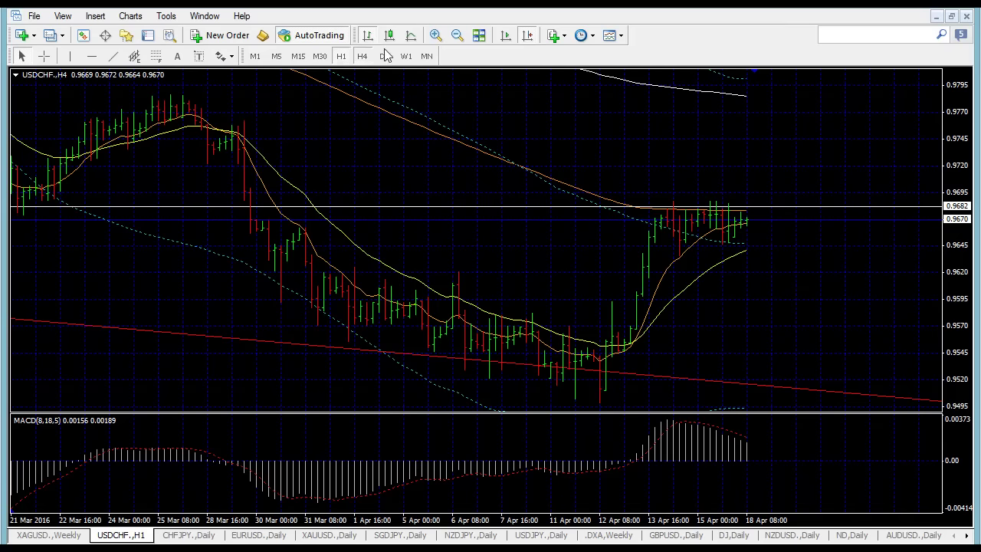
# Step: Examine USDCHF price action around the 0.9682 horizontal line on the one-hour, four-hour and daily timeframes
pyautogui.click(341, 57)
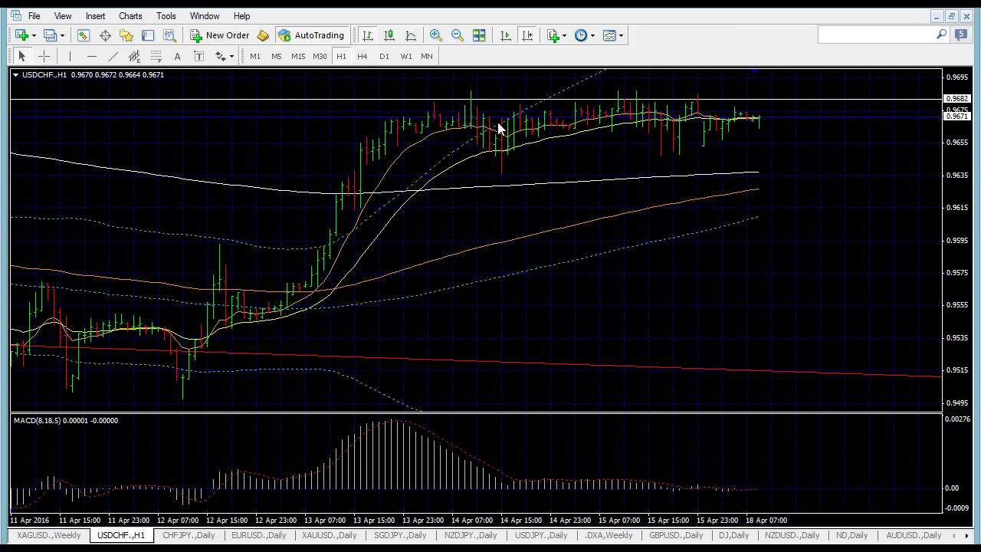
pyautogui.click(362, 56)
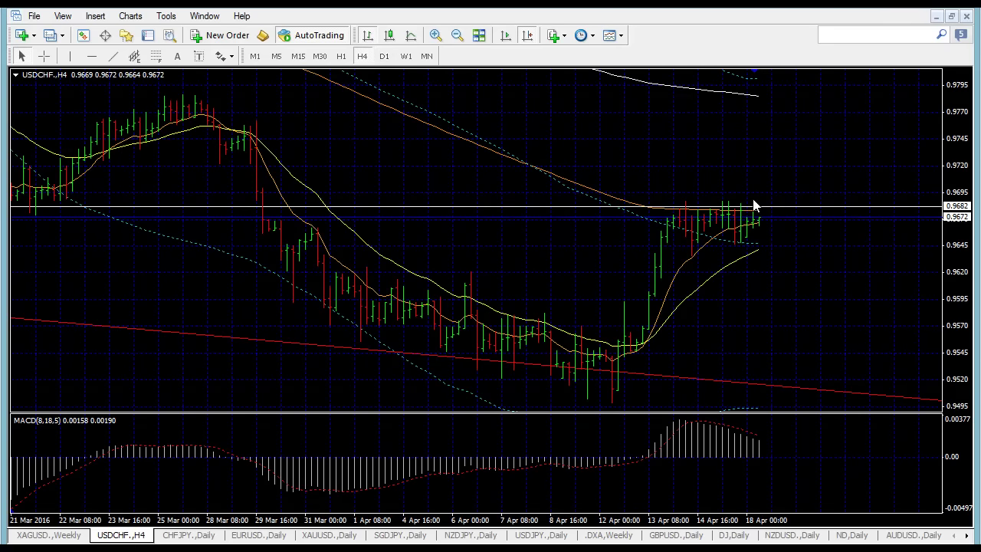
pyautogui.click(384, 56)
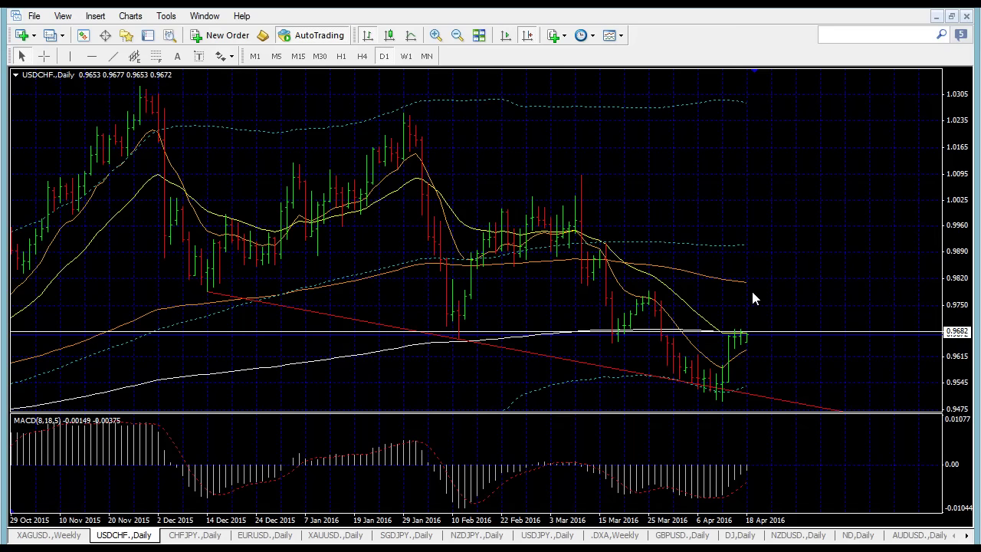
# Step: Open the CHFJPY chart on the weekly timeframe and examine past lows from 2013 onward along the red support line
pyautogui.click(192, 536)
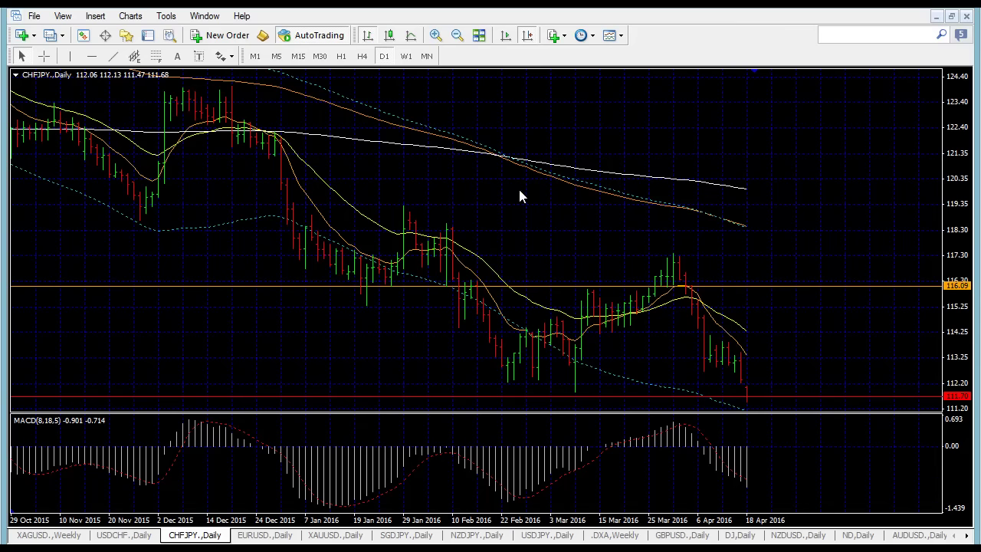
pyautogui.click(406, 56)
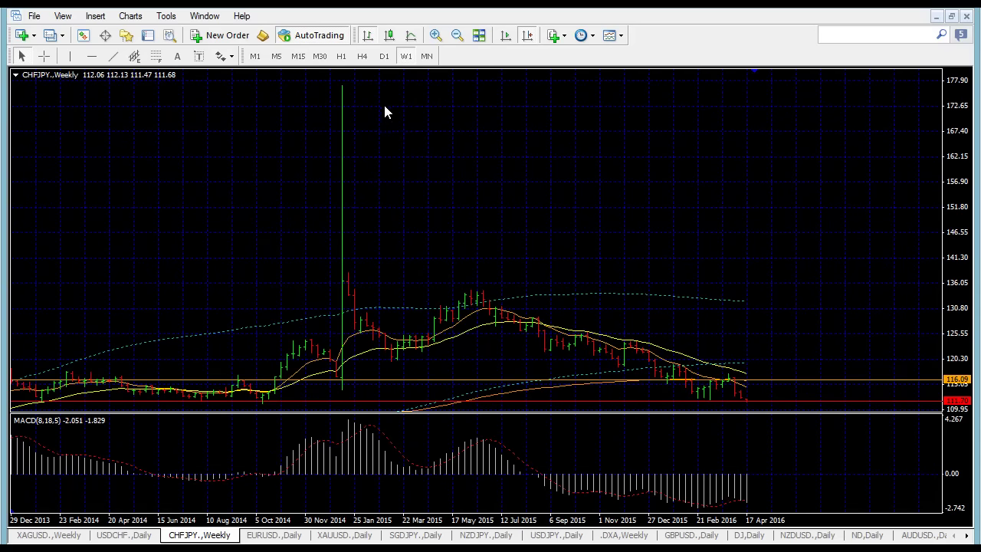
pyautogui.moveTo(395, 144)
pyautogui.mouseDown()
pyautogui.moveTo(520, 143)
pyautogui.moveTo(395, 141)
pyautogui.mouseUp()
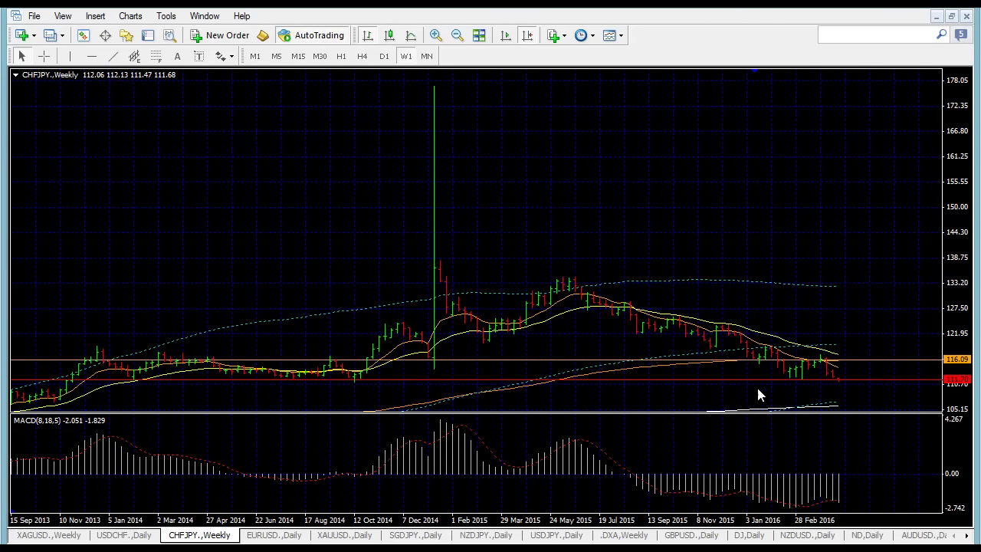
pyautogui.moveTo(272, 293); pyautogui.dragTo(463, 298)
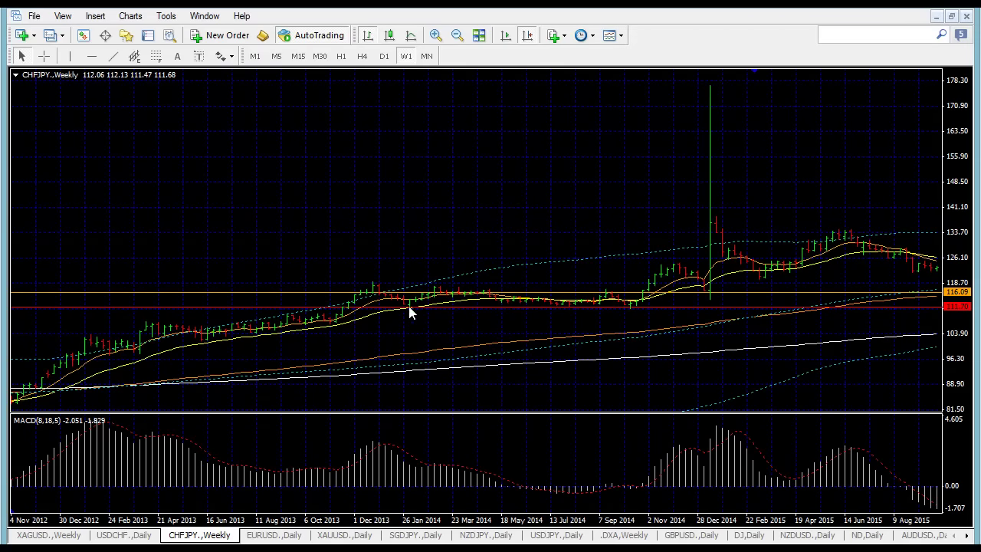
pyautogui.moveTo(621, 306); pyautogui.dragTo(432, 351)
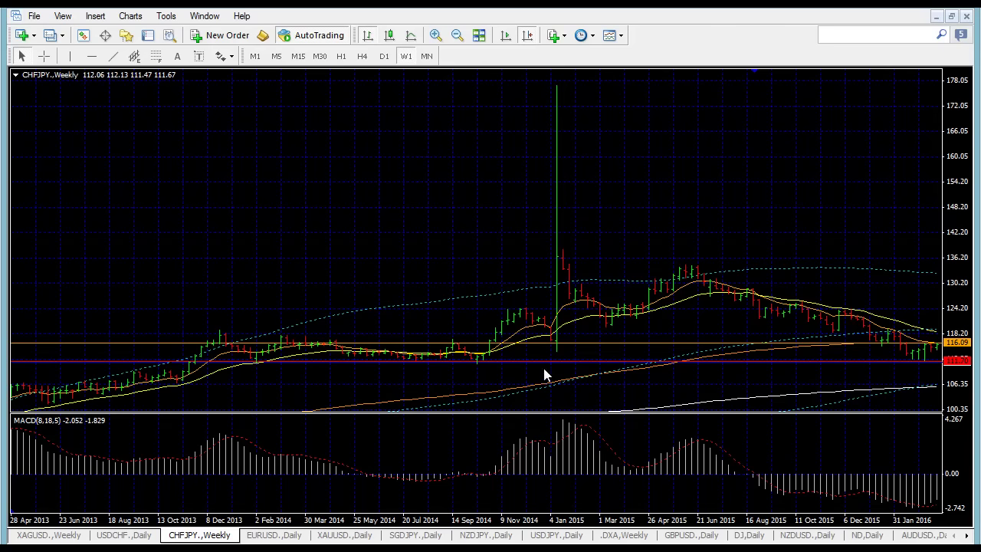
# Step: Magnify the latest bars of the CHFJPY weekly chart and delete the orange horizontal line at 116.09
pyautogui.moveTo(624, 376); pyautogui.dragTo(464, 368)
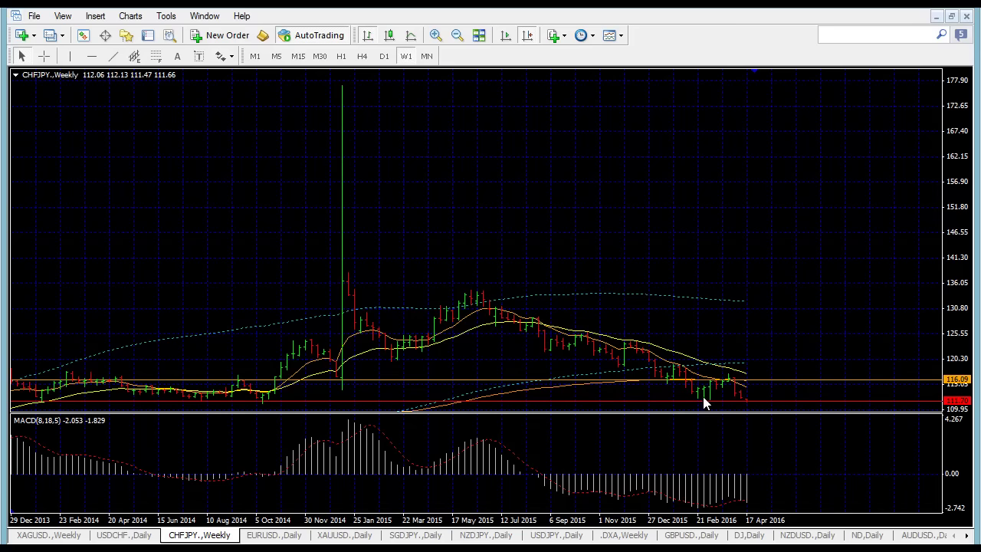
pyautogui.click(419, 32)
pyautogui.click(368, 35)
pyautogui.click(435, 36)
pyautogui.click(436, 35)
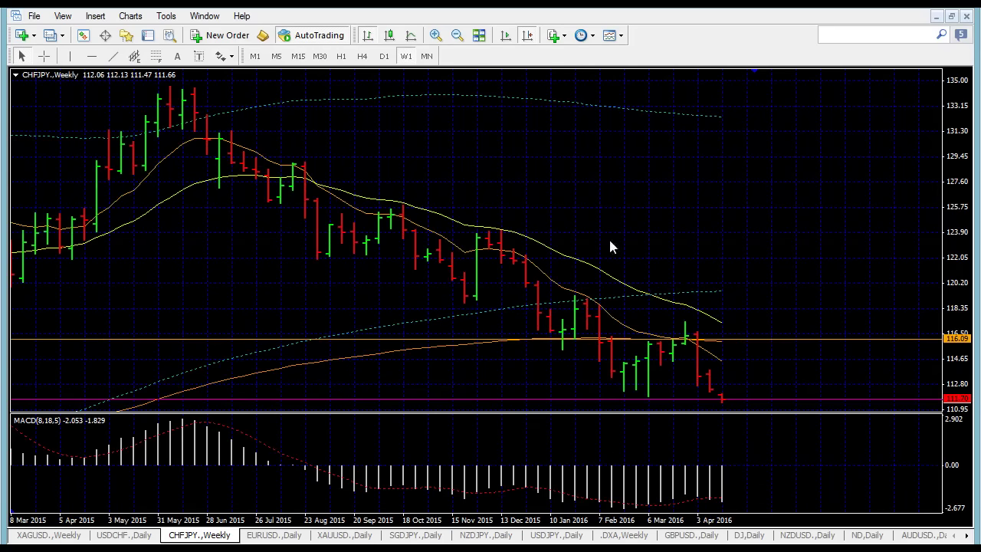
pyautogui.scroll(1, 812, 347)
pyautogui.rightClick(812, 348)
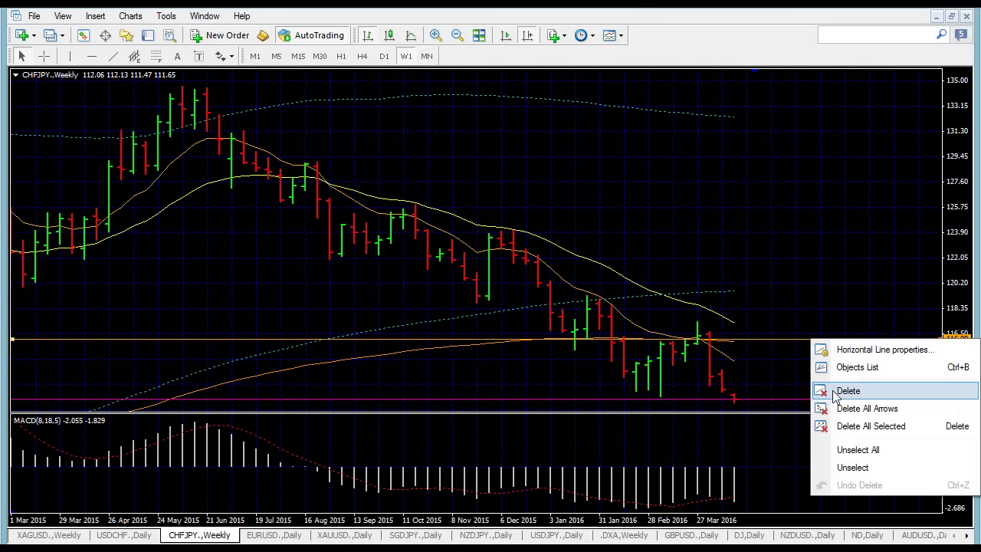
pyautogui.click(837, 390)
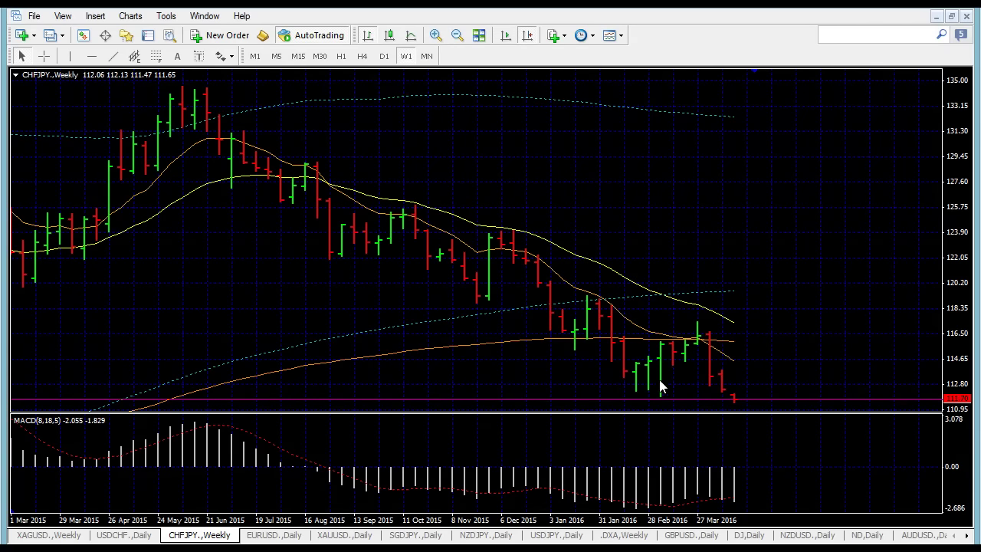
# Step: Examine CHFJPY weekly lows along the 111.70 horizontal line from mid-2013 to the latest bars
pyautogui.moveTo(690, 342)
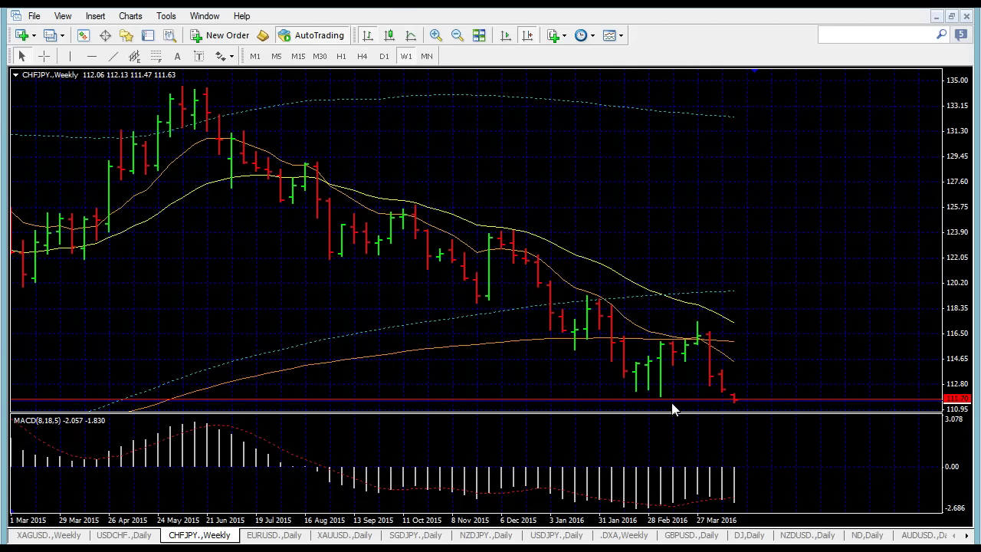
pyautogui.hscroll(-15, 469, 406)
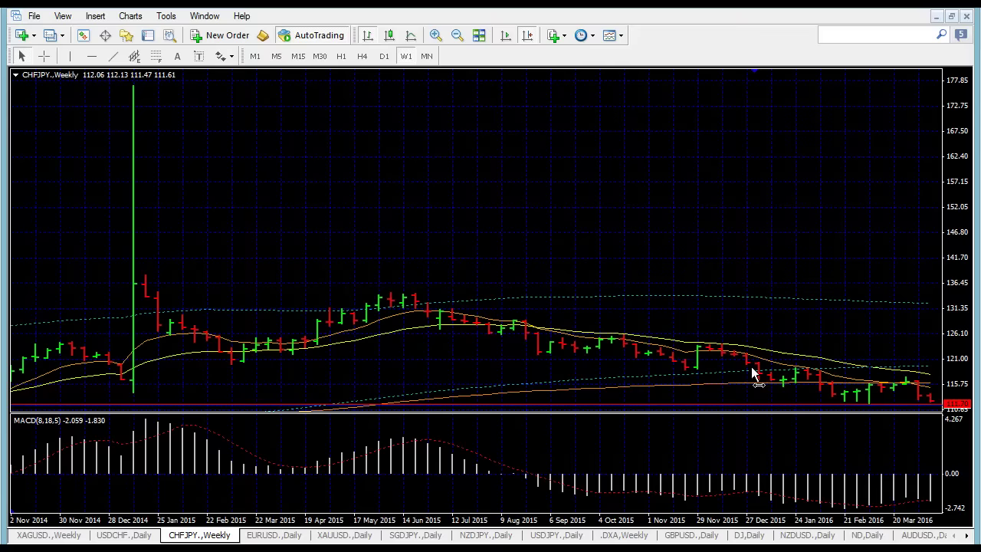
pyautogui.hscroll(-2, 506, 305)
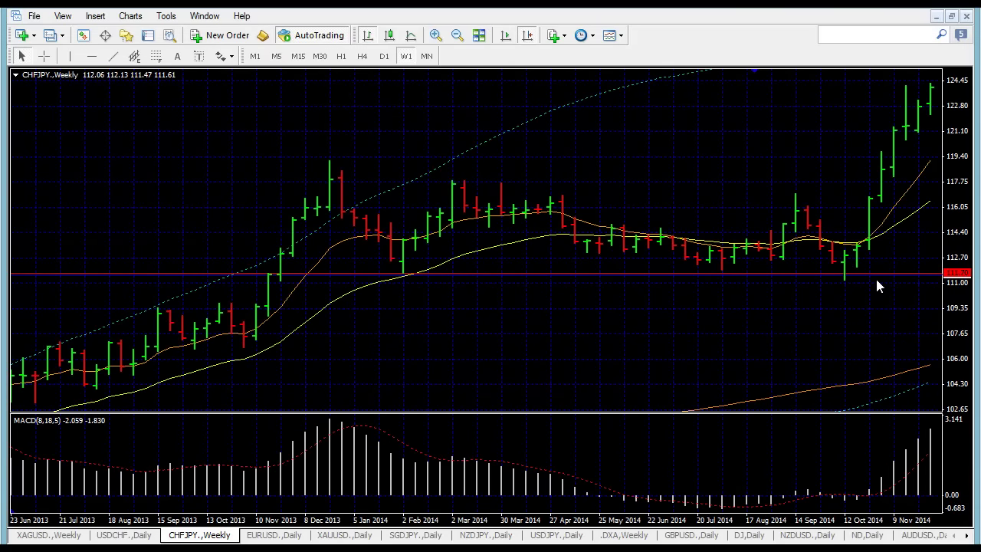
pyautogui.hscroll(16, 189, 318)
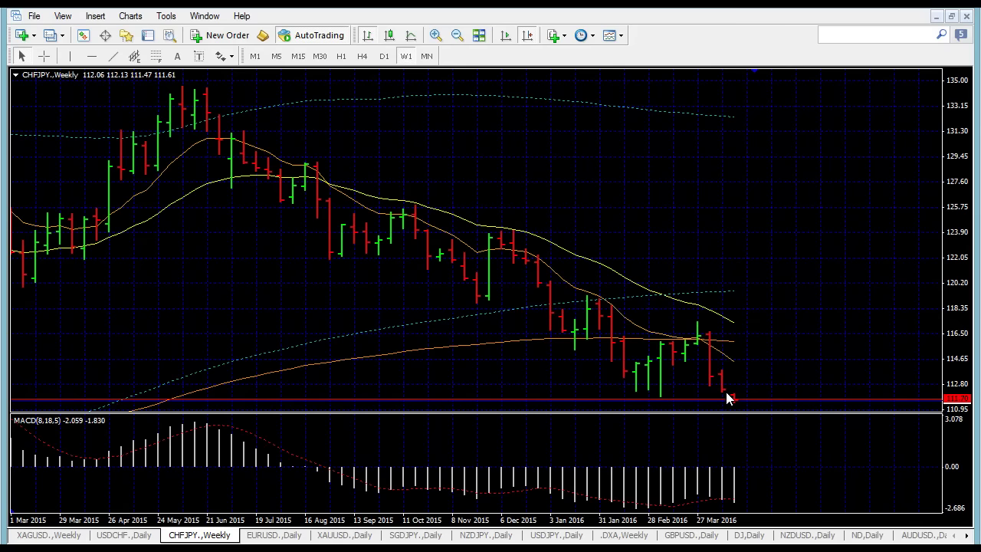
# Step: Switch CHFJPY to the daily timeframe at reduced magnification and examine the latest bars against the 111.70 line
pyautogui.click(384, 56)
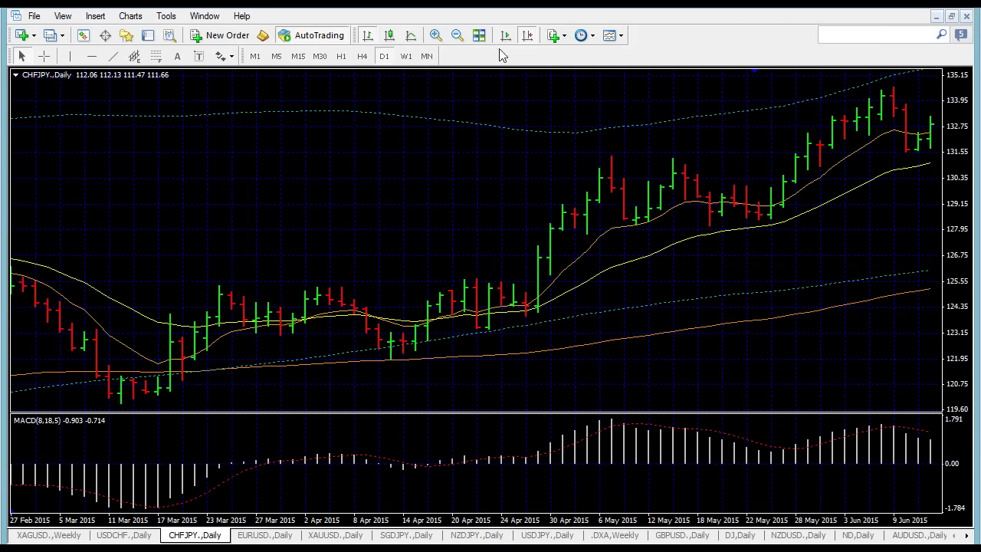
pyautogui.click(527, 36)
pyautogui.click(457, 36)
pyautogui.click(457, 35)
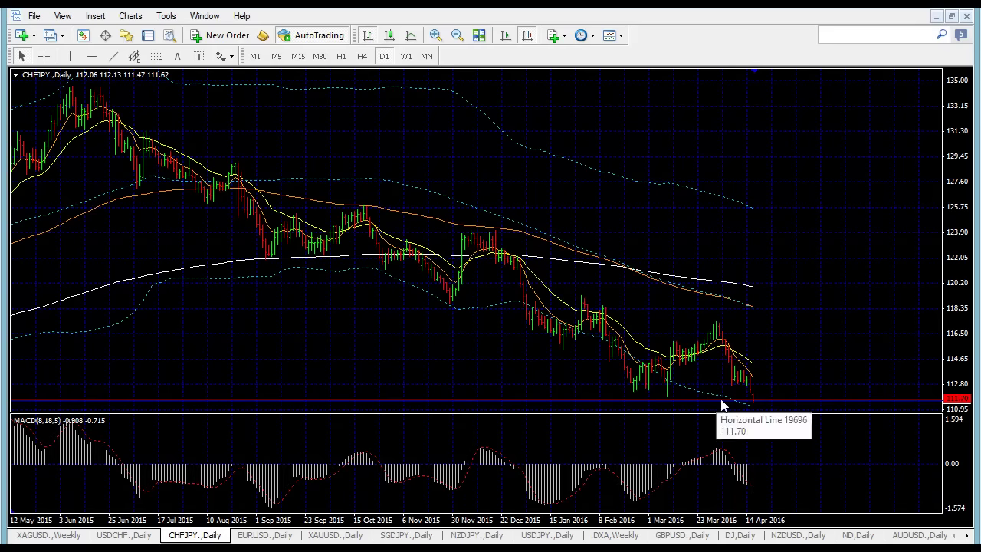
# Step: Return CHFJPY to the weekly timeframe and examine the latest bar against the white moving average and Bollinger band below it
pyautogui.click(407, 56)
pyautogui.moveTo(508, 150); pyautogui.dragTo(462, 151)
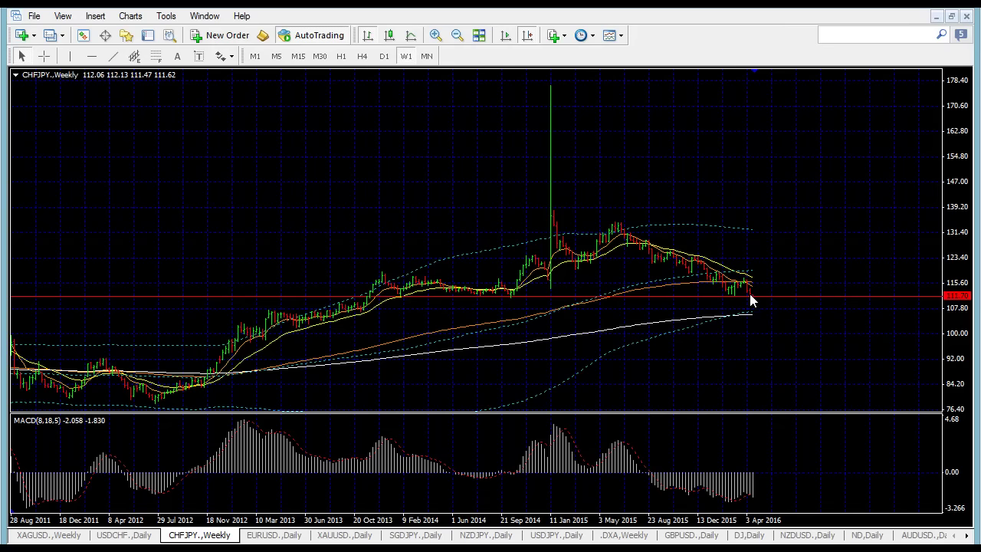
pyautogui.moveTo(754, 296)
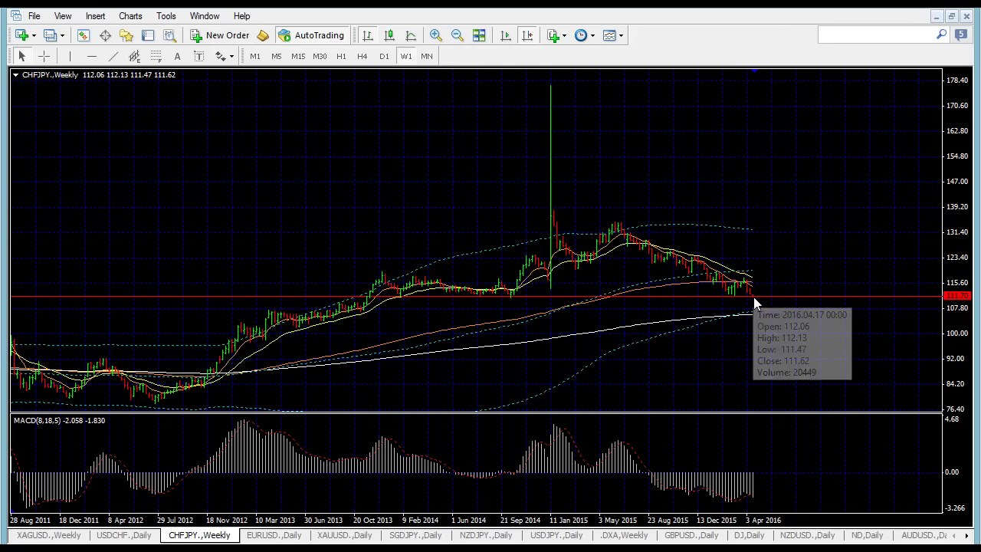
pyautogui.moveTo(756, 314)
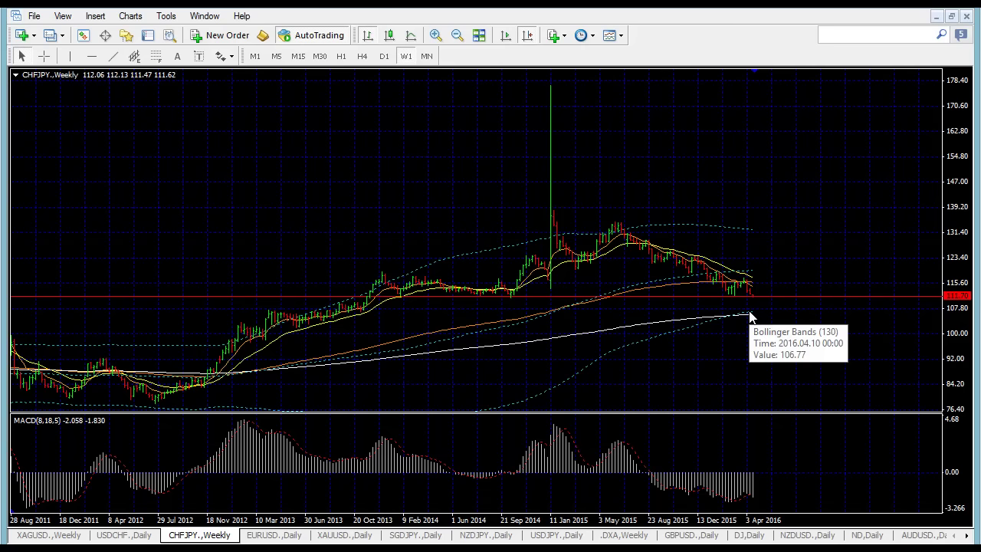
# Step: Open the EURUSD chart on the weekly timeframe and inspect the latest bars near the upper red horizontal line
pyautogui.click(284, 536)
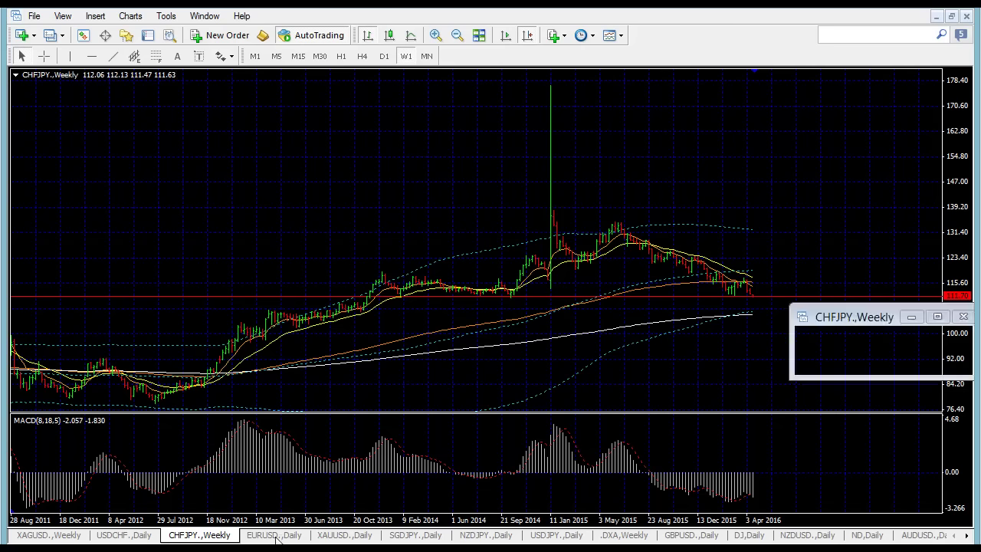
pyautogui.click(405, 56)
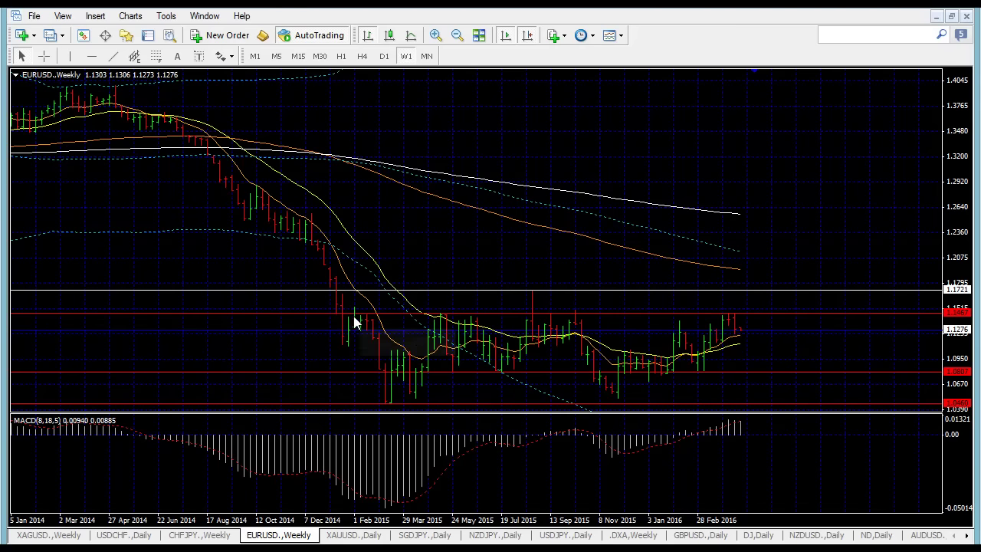
pyautogui.moveTo(727, 327)
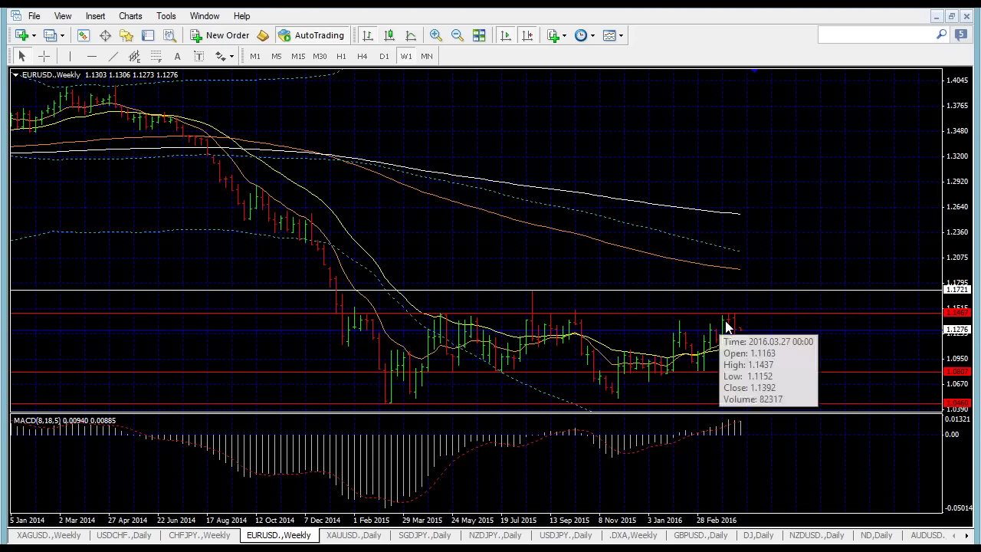
# Step: On the magnified EURUSD monthly chart, reposition the white horizontal line to 1.1717 at the August 2015 high
pyautogui.click(427, 56)
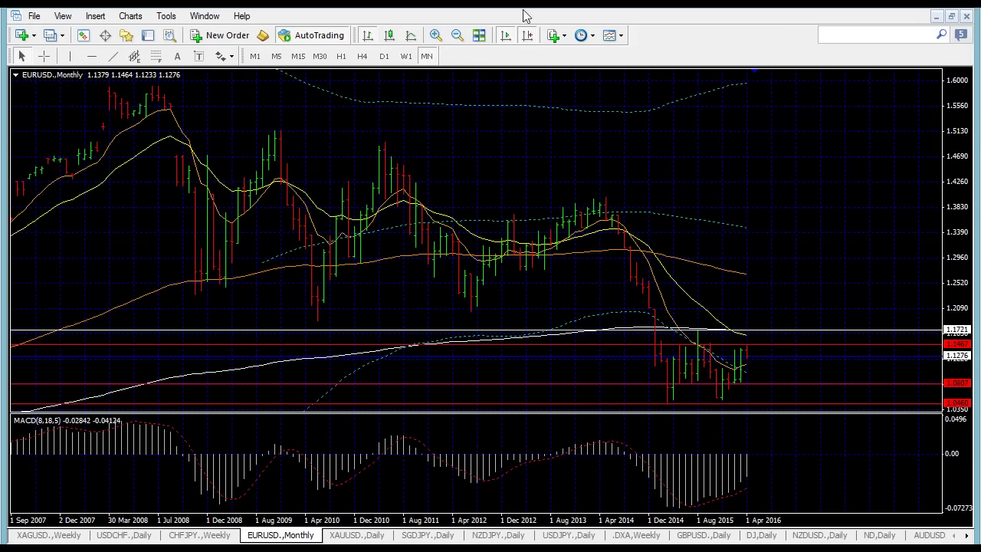
pyautogui.click(435, 35)
pyautogui.click(527, 34)
pyautogui.click(528, 35)
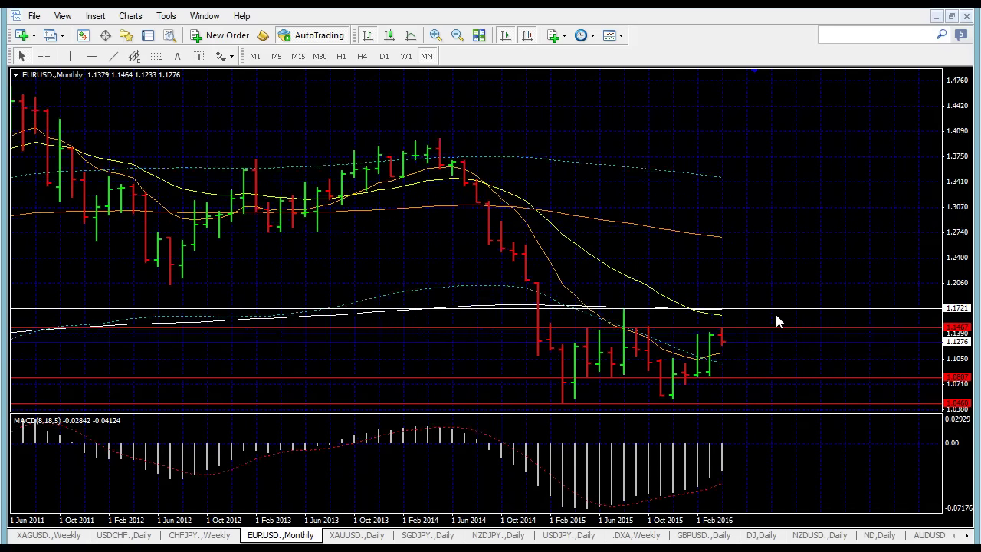
pyautogui.moveTo(776, 313); pyautogui.dragTo(788, 286)
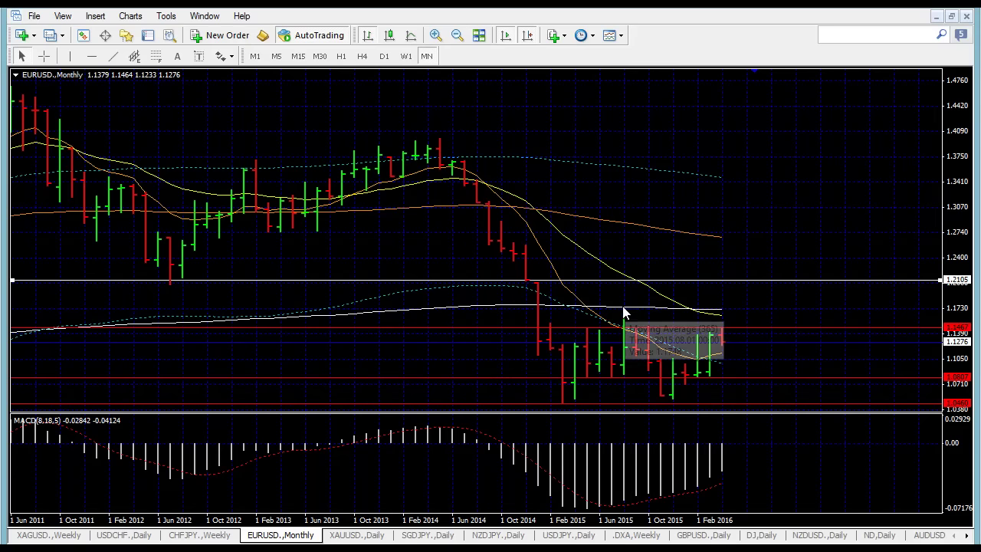
pyautogui.moveTo(780, 282); pyautogui.dragTo(743, 317)
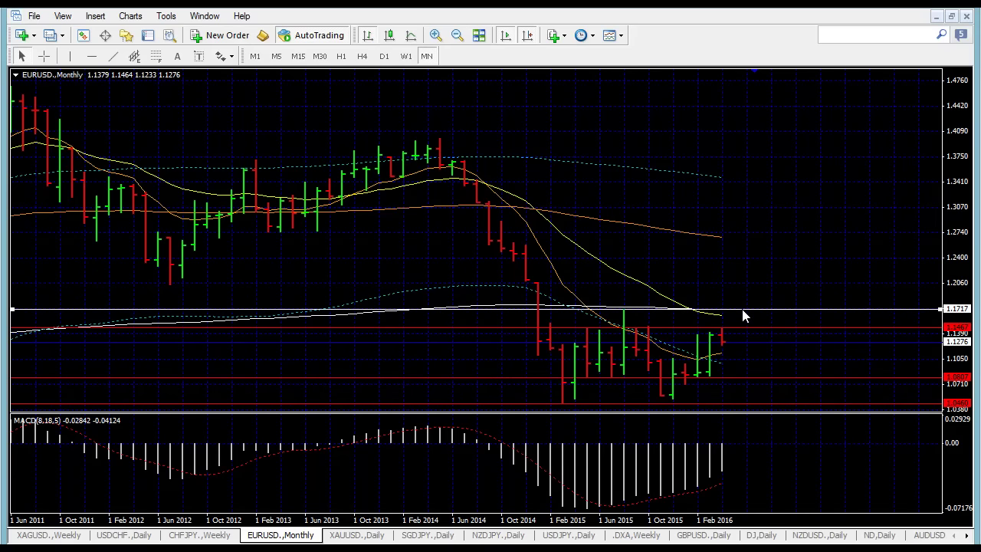
# Step: Switch EURUSD to the daily timeframe and review past price action back to early 2015 around the horizontal lines
pyautogui.click(384, 56)
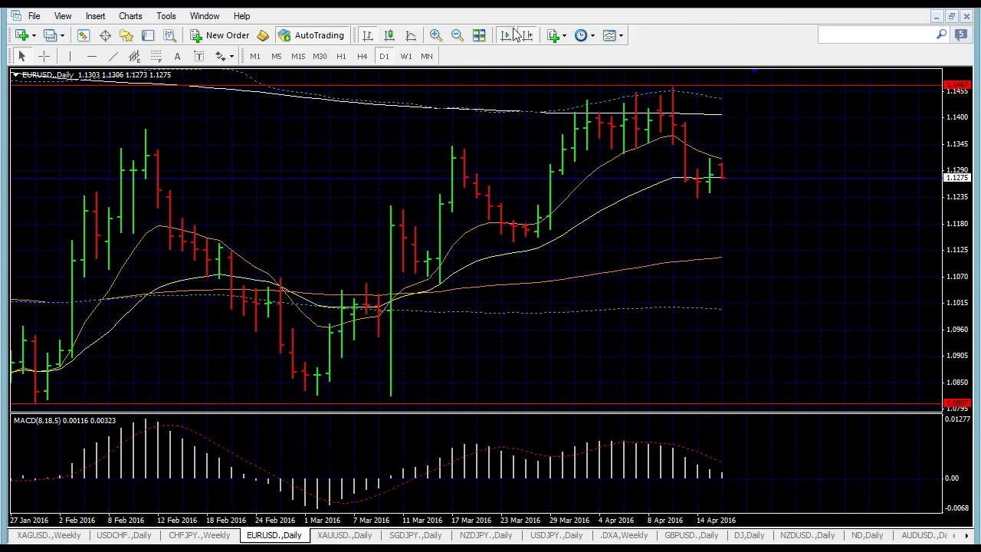
pyautogui.click(456, 37)
pyautogui.scroll(10, 455, 167)
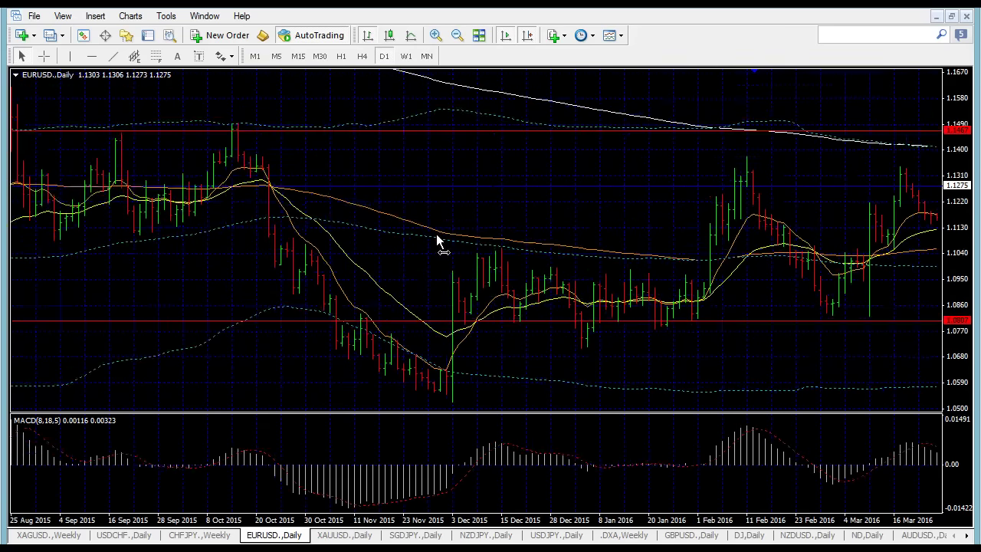
pyautogui.scroll(8, 637, 254)
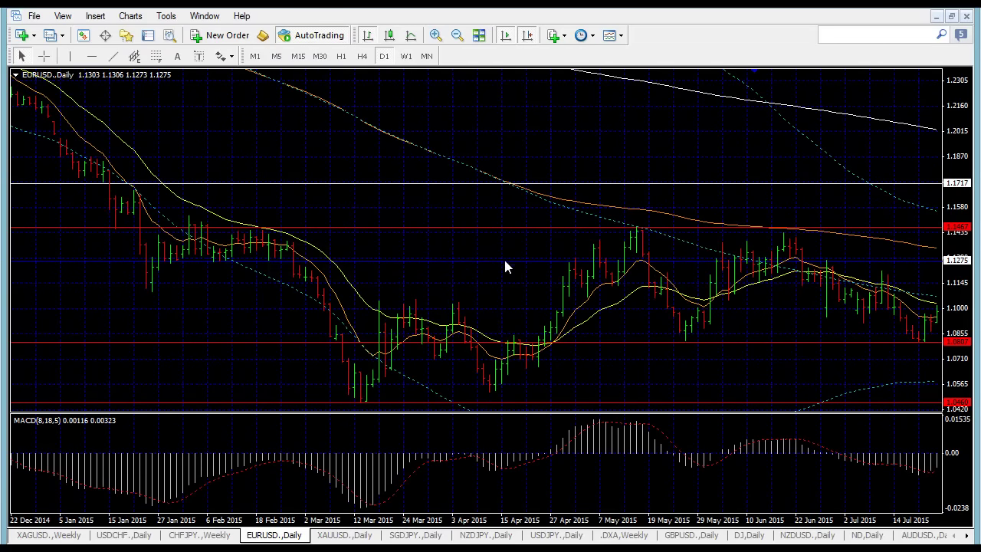
pyautogui.moveTo(503, 265); pyautogui.dragTo(416, 182)
pyautogui.moveTo(469, 164); pyautogui.dragTo(412, 162)
# Step: Follow the EURUSD daily highs along the 1.1467 line from mid-2015 to the latest bars
pyautogui.click(526, 36)
pyautogui.scroll(-10, 698, 198)
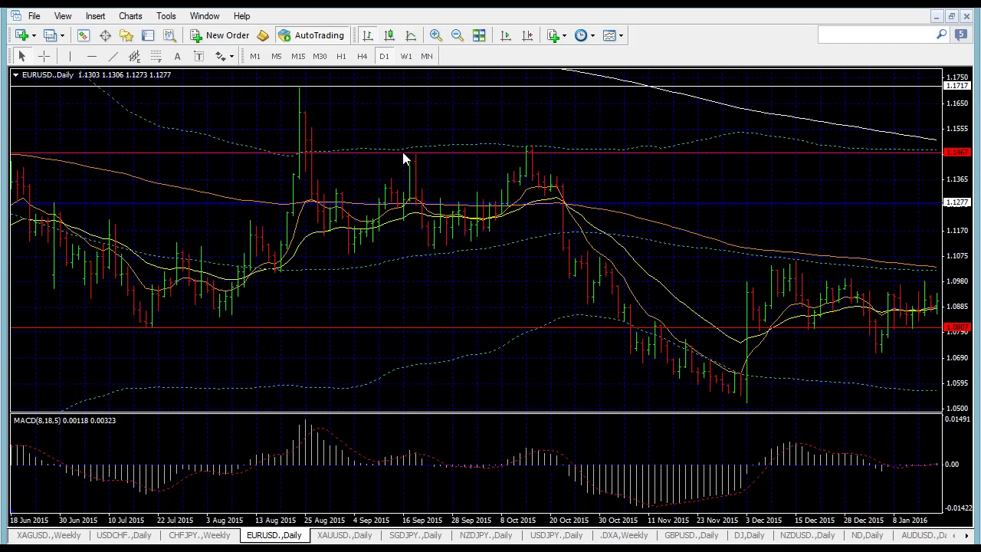
pyautogui.moveTo(587, 171); pyautogui.dragTo(79, 162)
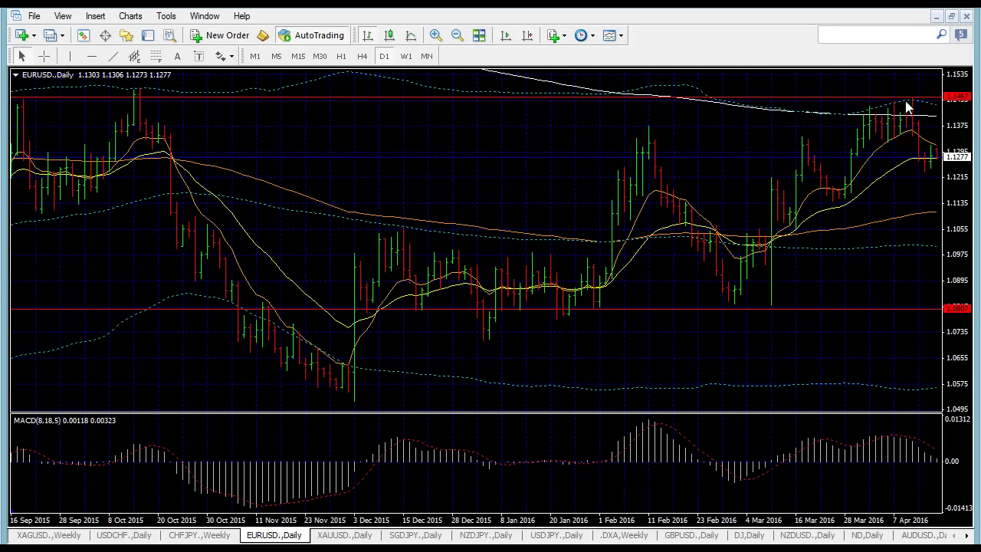
pyautogui.click(528, 38)
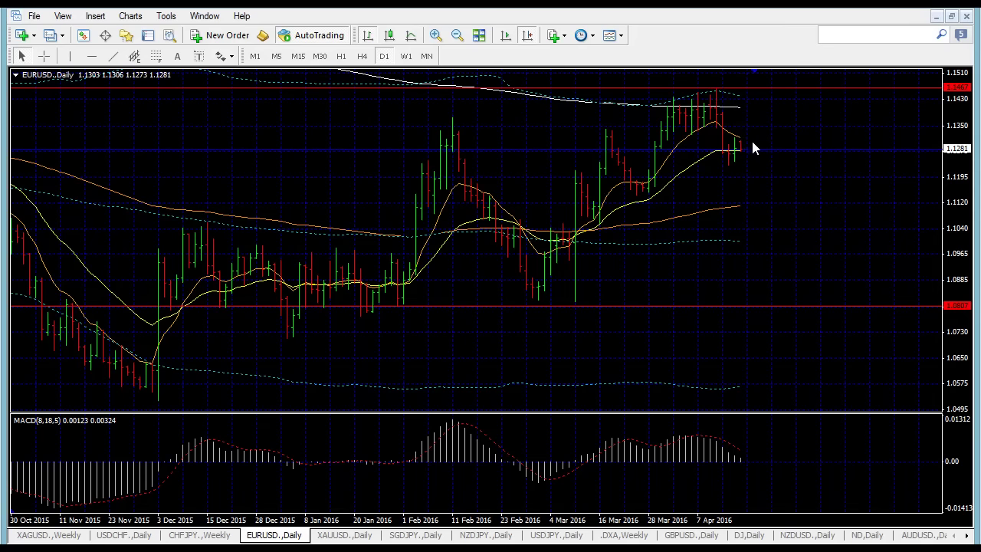
# Step: Reduce the EURUSD daily chart's magnification and examine the trading range between the red lines back to late 2014
pyautogui.click(457, 35)
pyautogui.moveTo(575, 197); pyautogui.dragTo(391, 170)
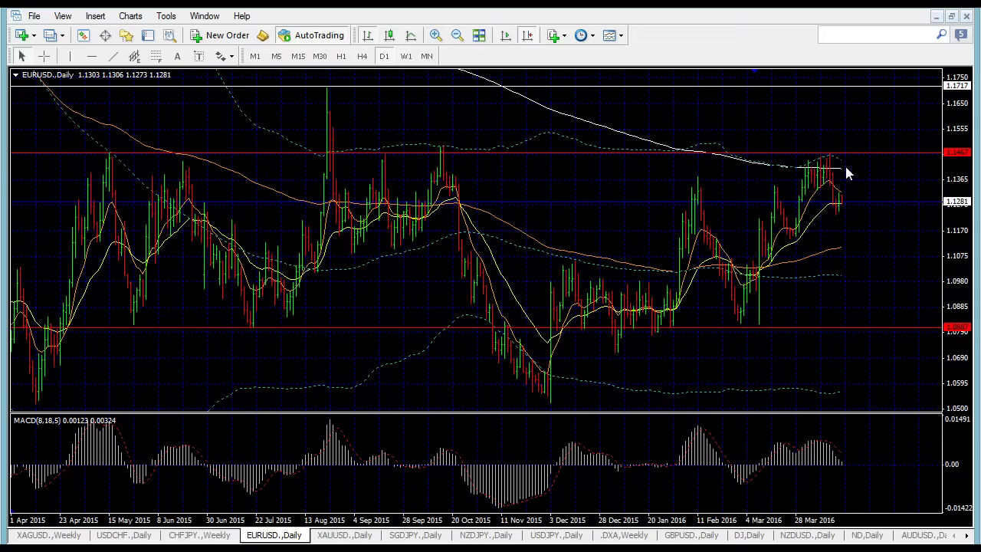
pyautogui.moveTo(252, 182); pyautogui.dragTo(478, 208)
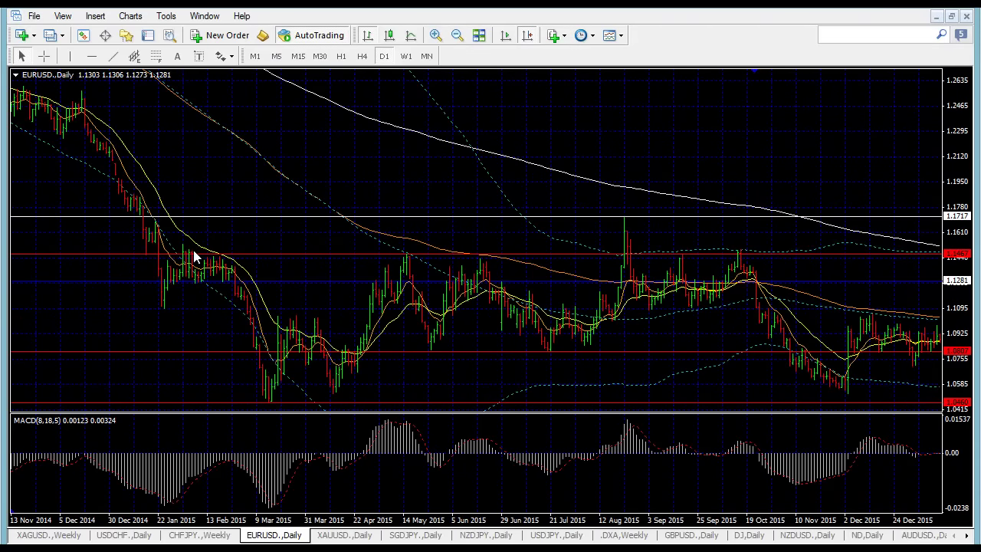
pyautogui.scroll(-5, 473, 279)
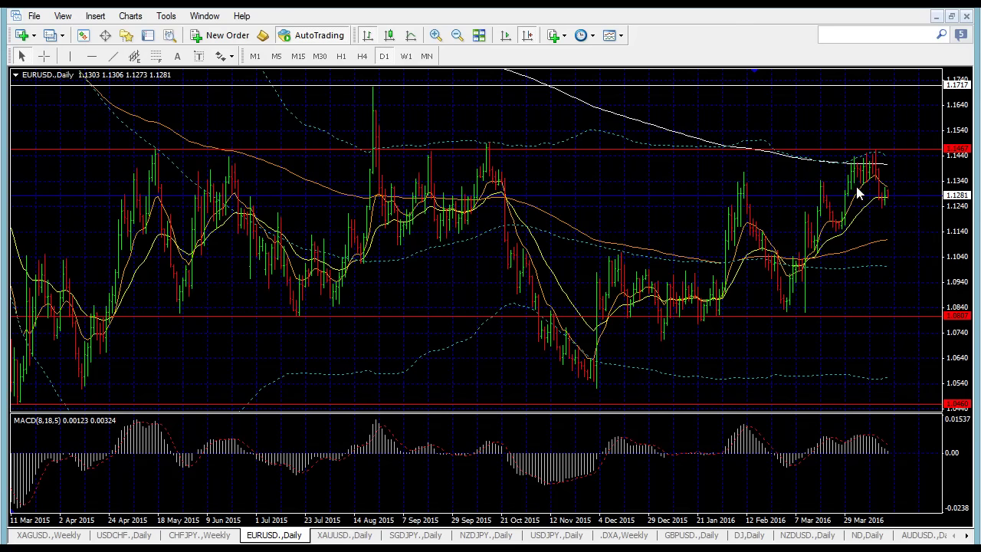
# Step: Check the May 2016 dates in the system calendar and close it
pyautogui.moveTo(889, 244)
pyautogui.click(943, 551)
pyautogui.click(846, 410)
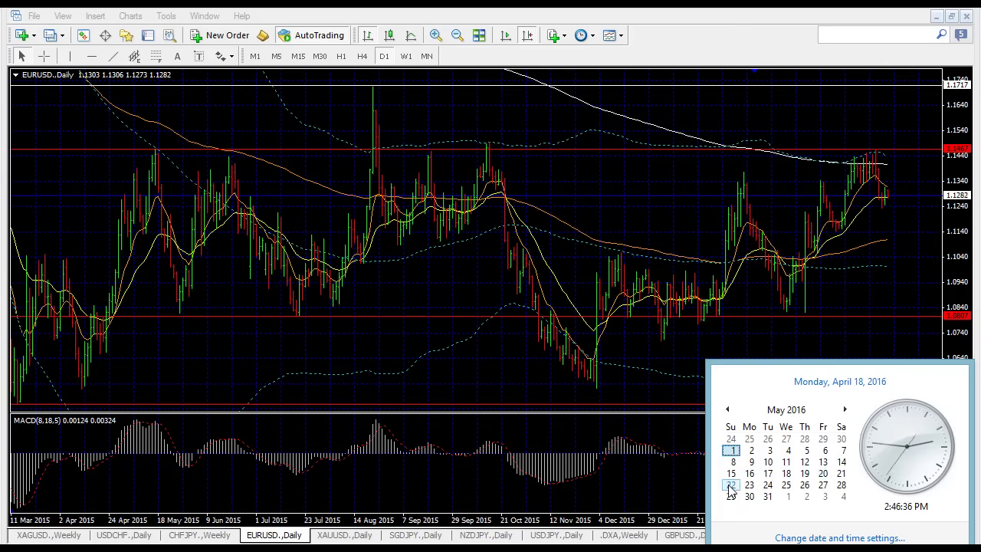
pyautogui.click(657, 223)
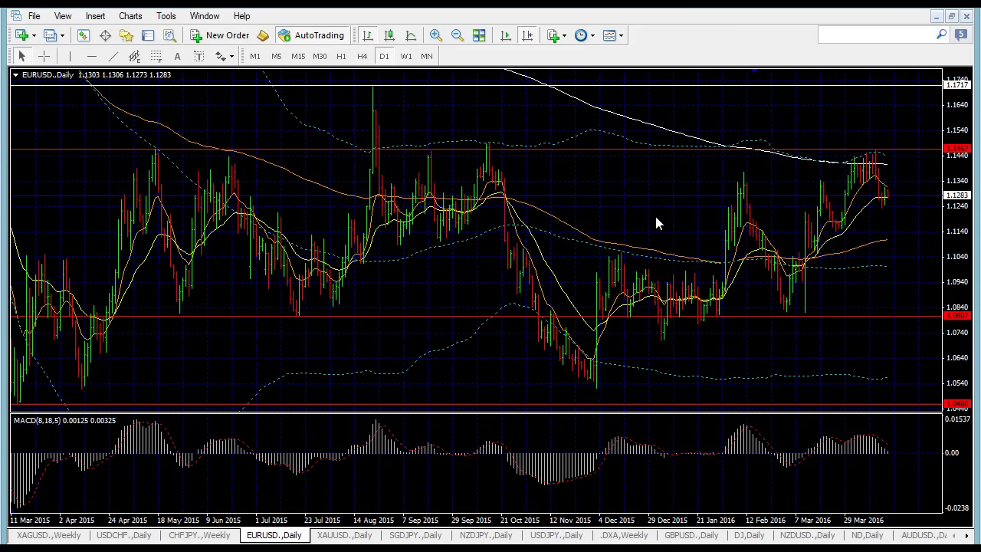